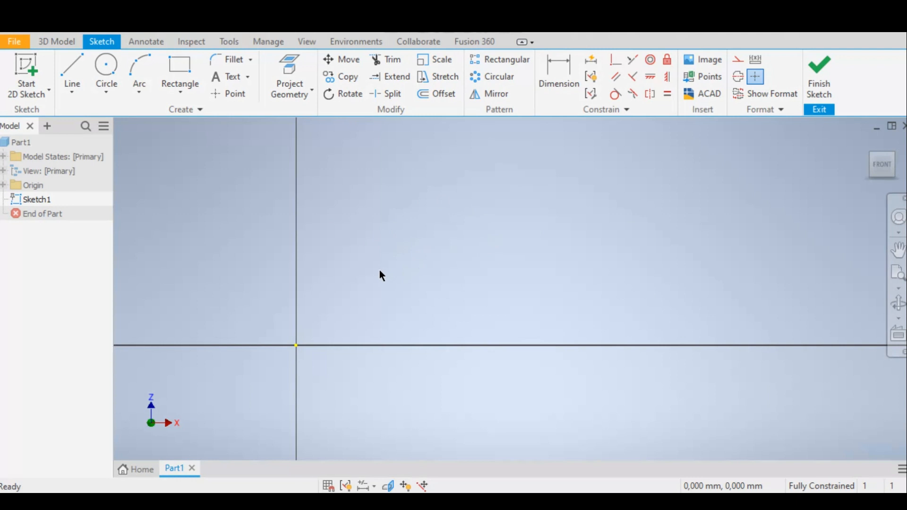
Step: Draw a 113 mm horizontal base line starting at the origin along the X axis
mouse_move(380, 271)
middle_down()
mouse_move(336, 272)
mouse_move(317, 287)
middle_up()
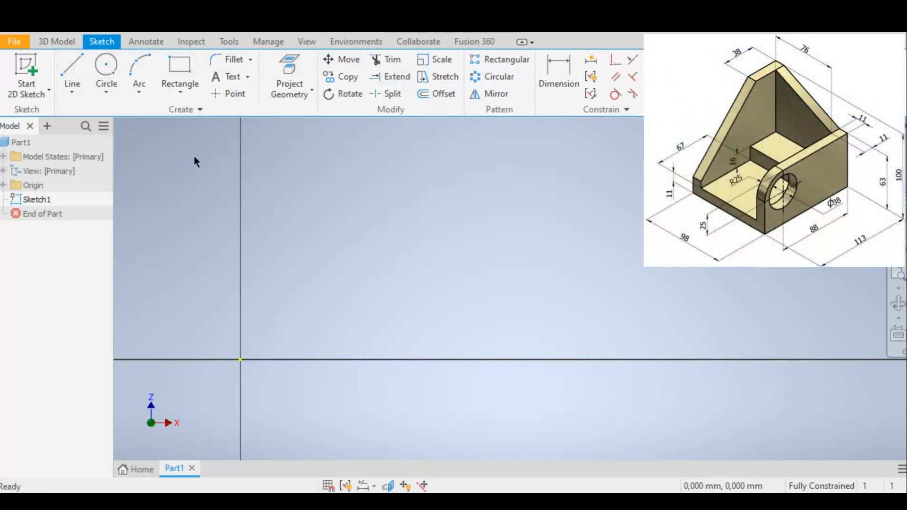
click(73, 62)
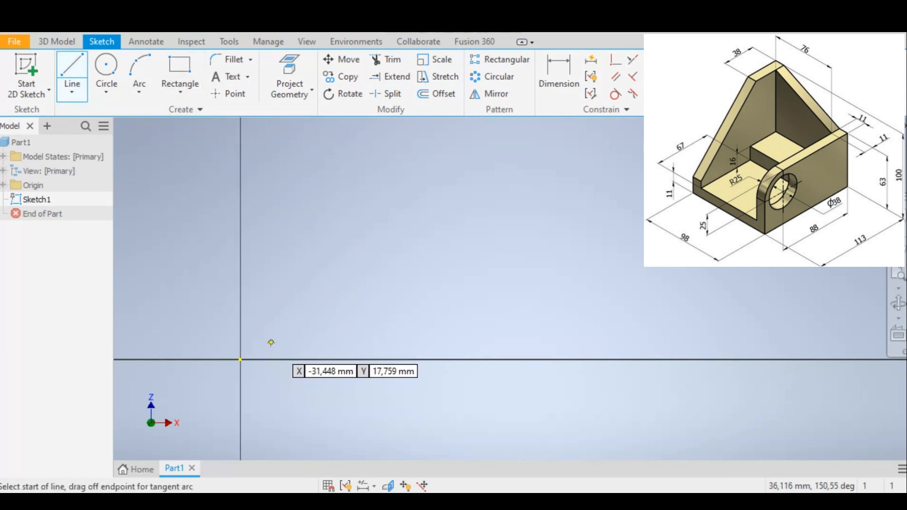
click(240, 359)
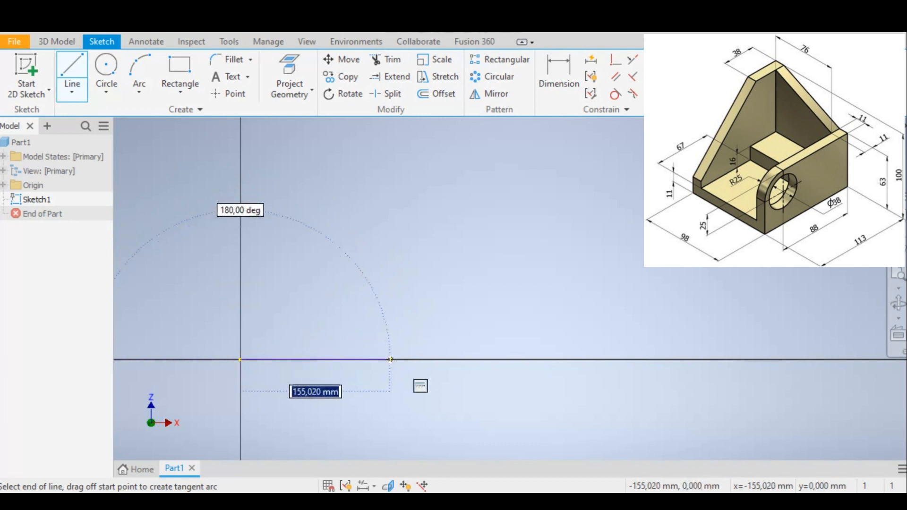
text(113)
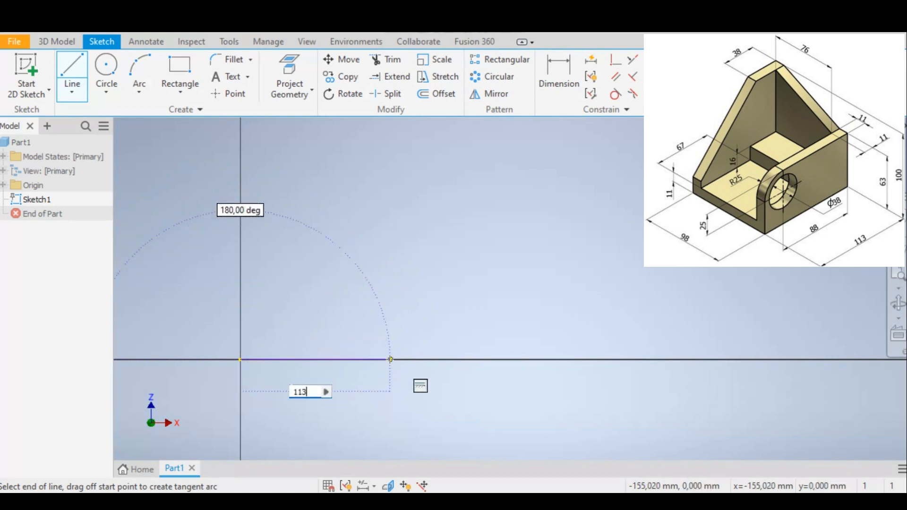
key(Return)
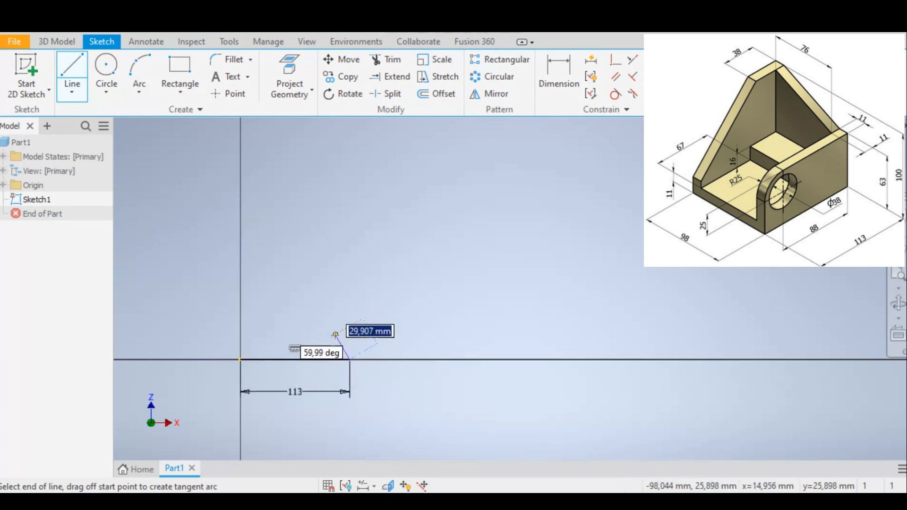
Step: Draw a vertical line up from the end of the base line with its length entered as 11+16 mm
scroll(335, 334, up, 3)
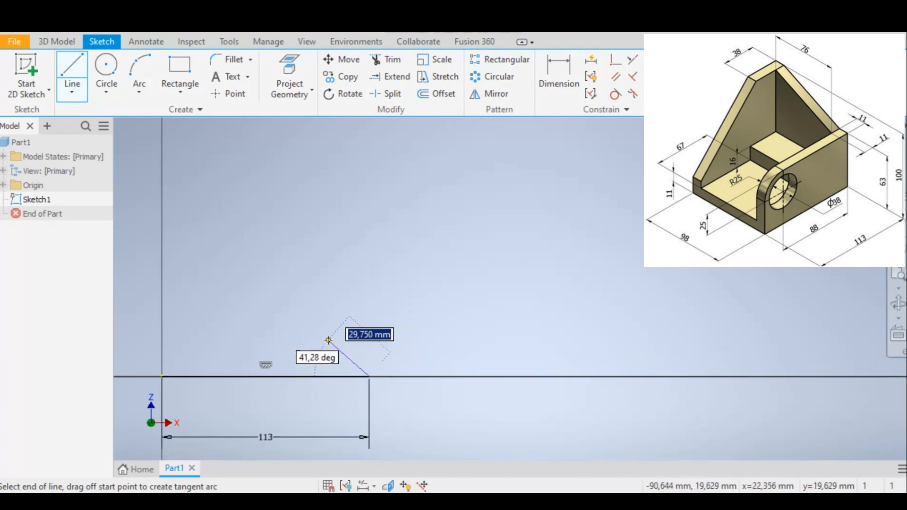
scroll(329, 340, up, 3)
mouse_move(313, 360)
middle_down()
mouse_move(551, 245)
mouse_move(481, 328)
mouse_move(484, 378)
mouse_move(501, 313)
middle_up()
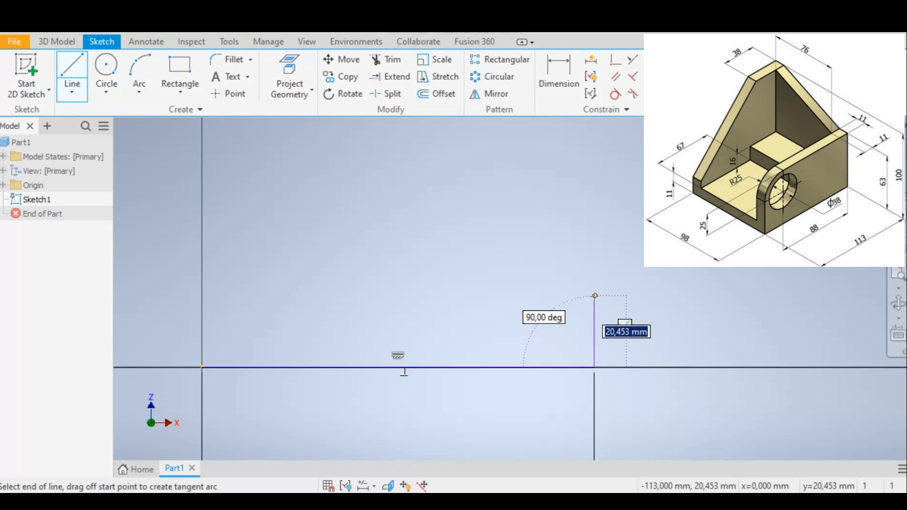
text(11)
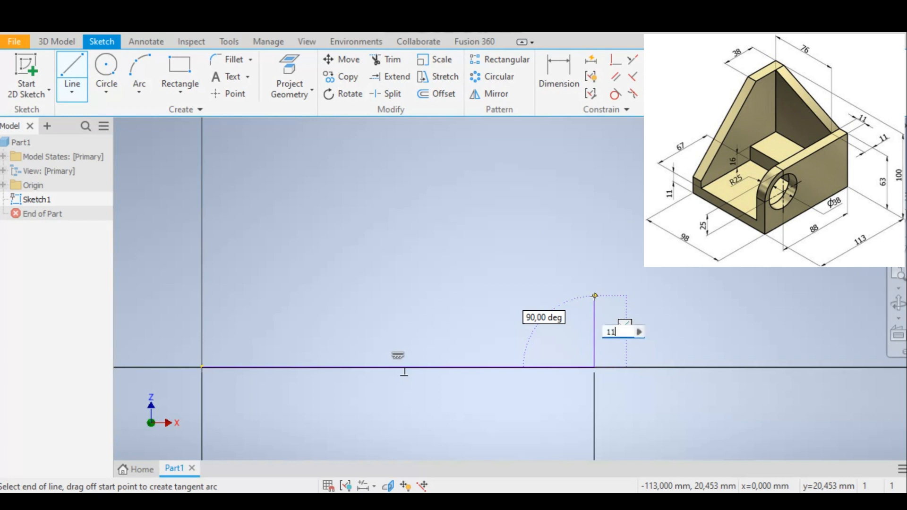
text(+16)
key(Tab)
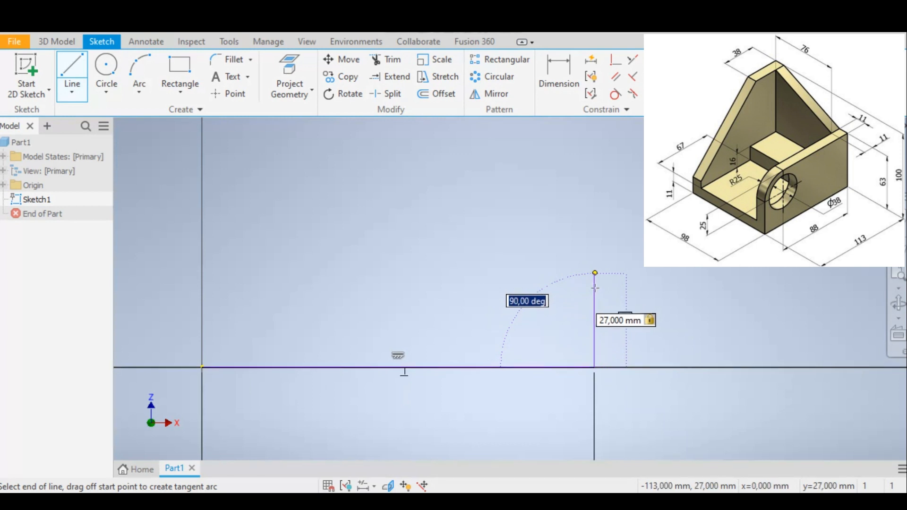
click(595, 287)
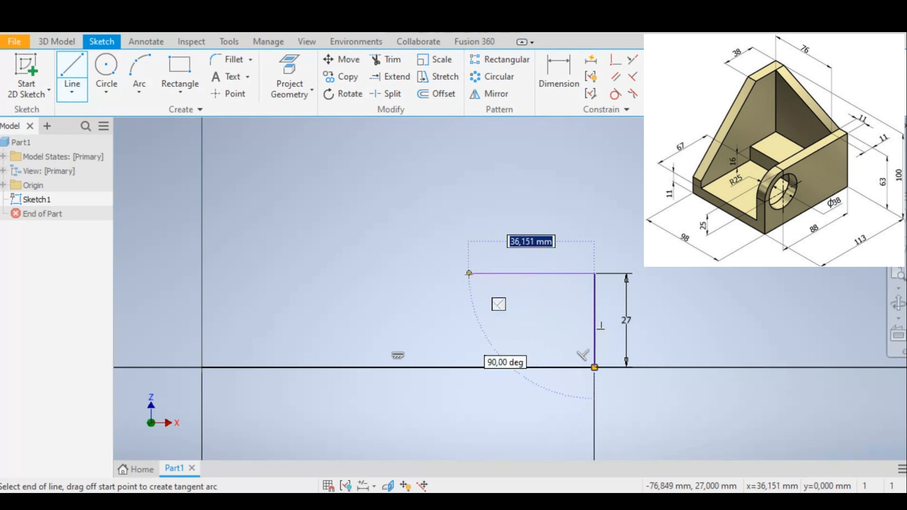
Step: Draw a horizontal line back toward the origin from the vertical line's upper end, with its length entered as 113-67 mm
middle_drag(468, 273, 437, 307)
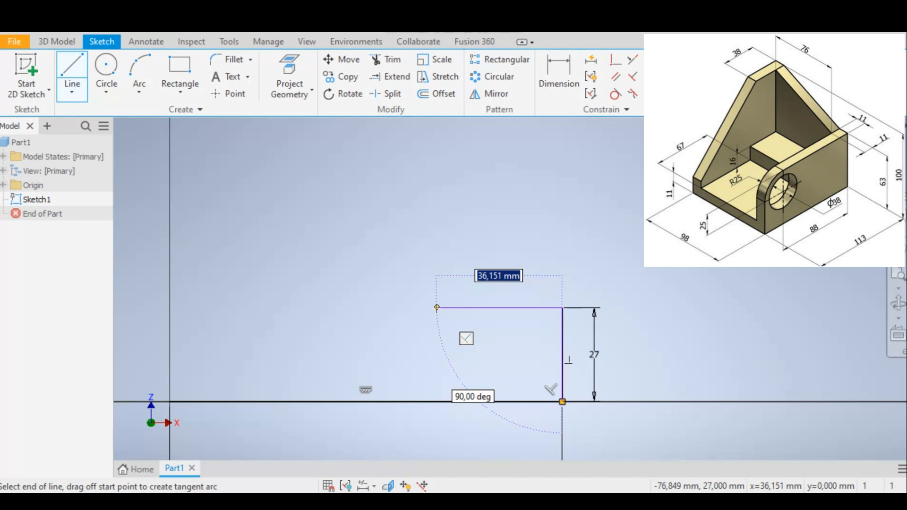
text(113)
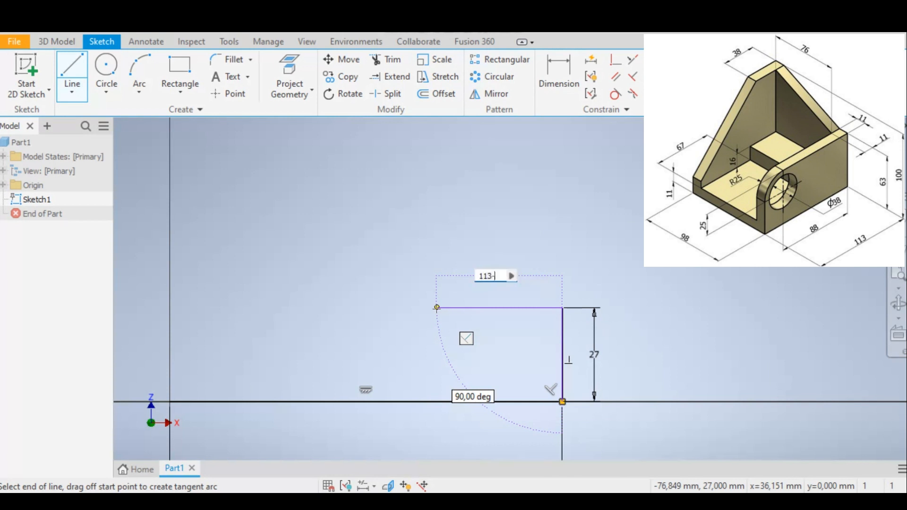
text(-67)
key(Tab)
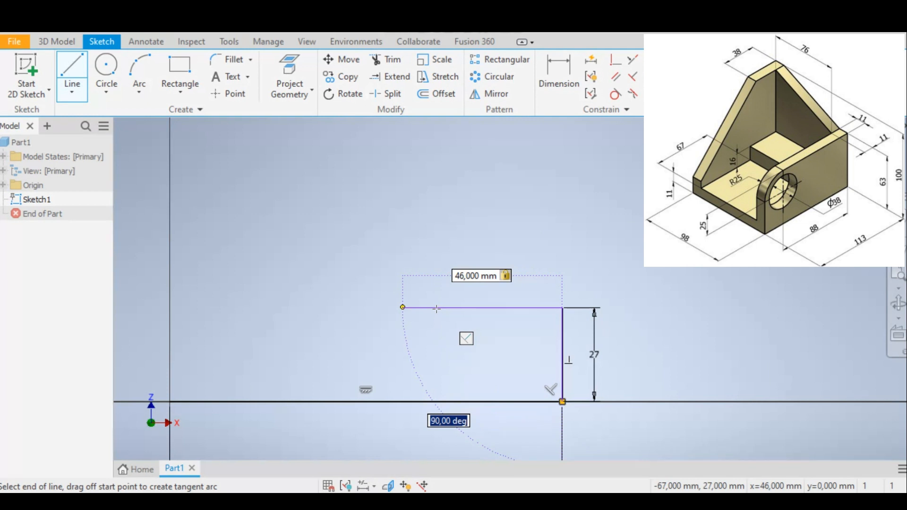
key(Return)
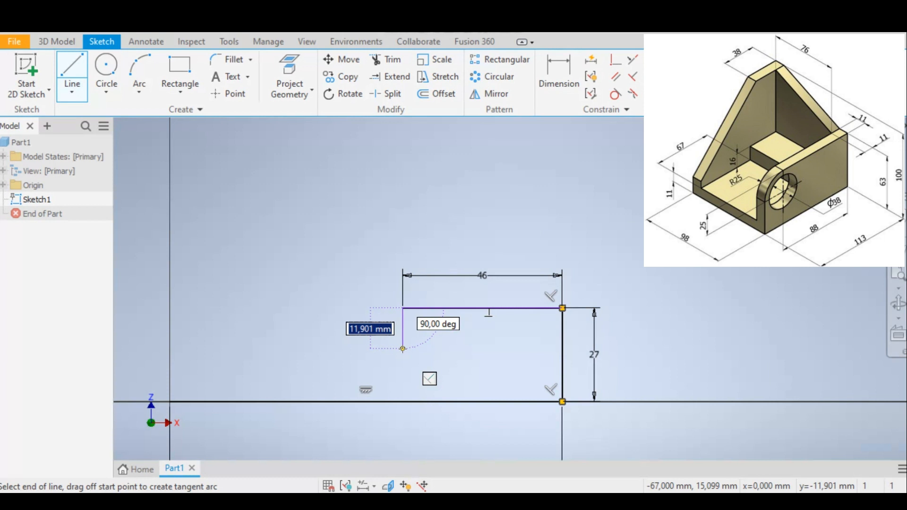
Step: Complete the stepped profile with a 16 mm line down and a 67 mm line back, closing it at the origin
text(16)
key(Return)
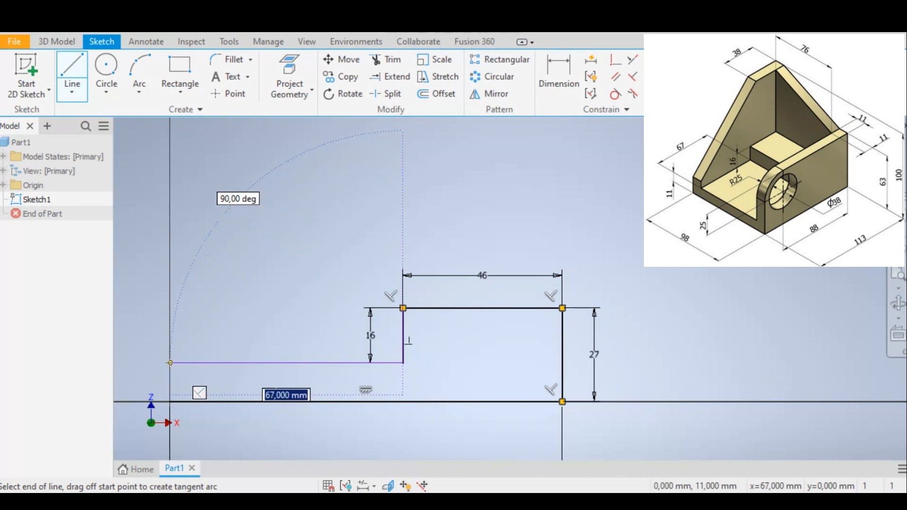
text(67)
key(Return)
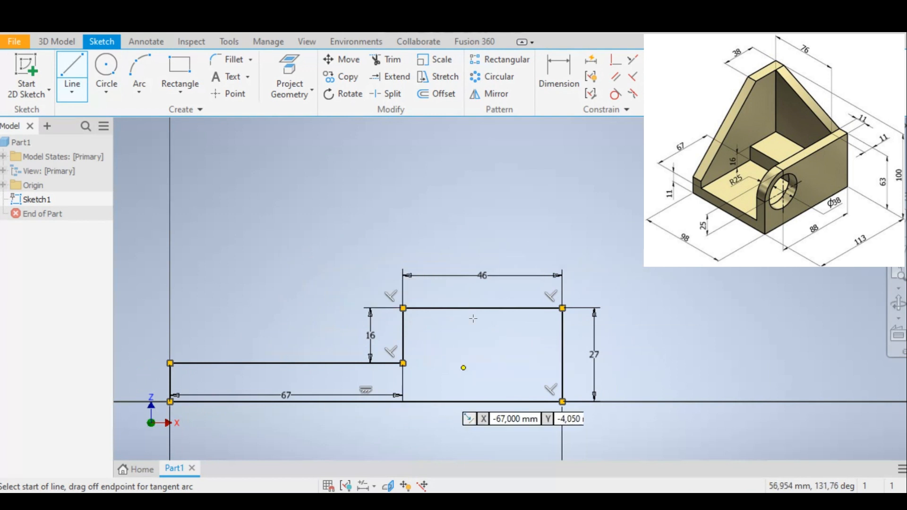
right_click(286, 254)
click(333, 254)
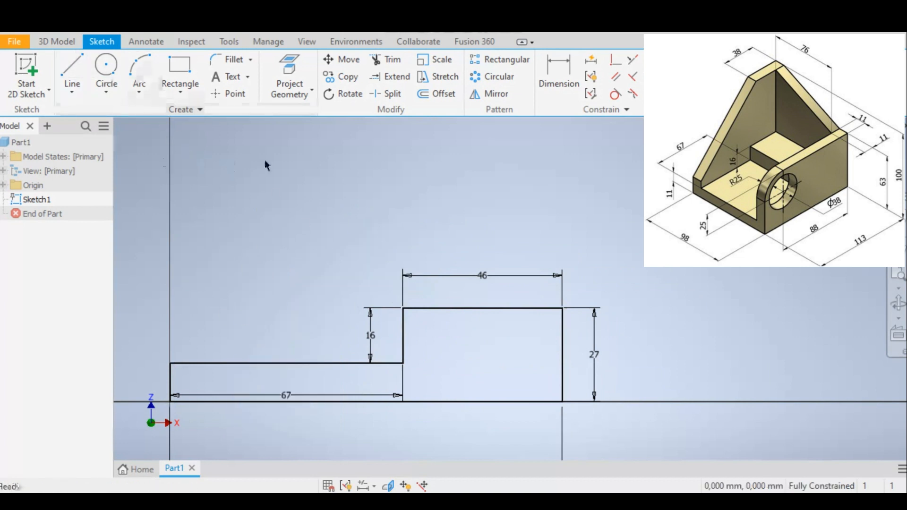
Step: Move the overall length dimension closer beneath the profile's base line
mouse_move(653, 342)
middle_down()
mouse_move(674, 318)
mouse_move(674, 281)
middle_up()
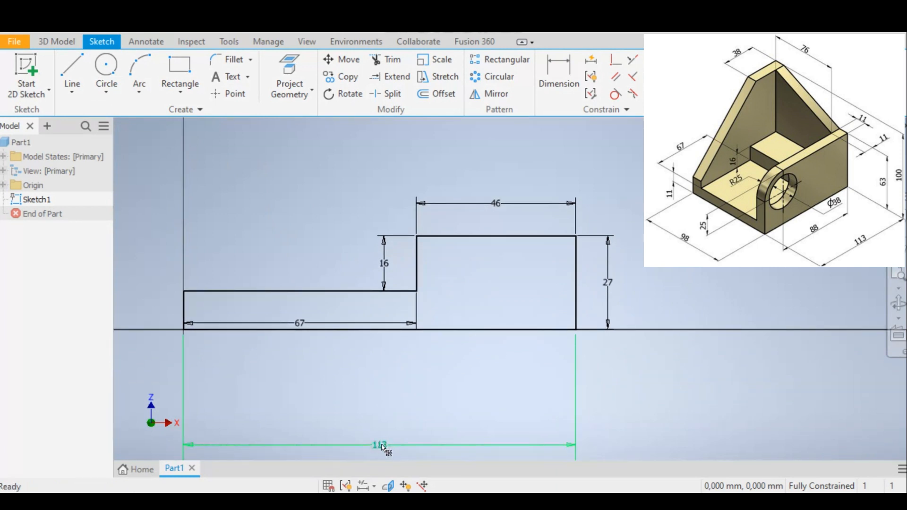
drag(385, 447, 391, 358)
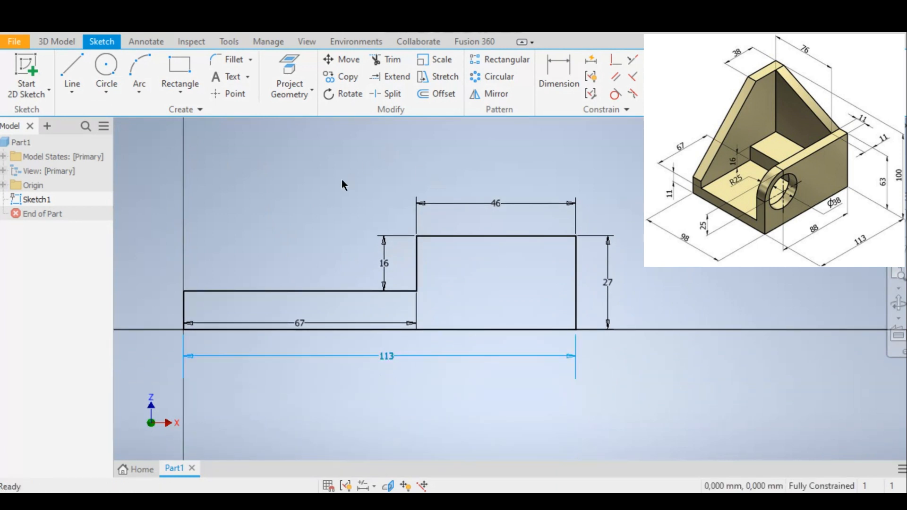
mouse_move(334, 188)
middle_down()
mouse_move(334, 233)
mouse_move(351, 249)
middle_up()
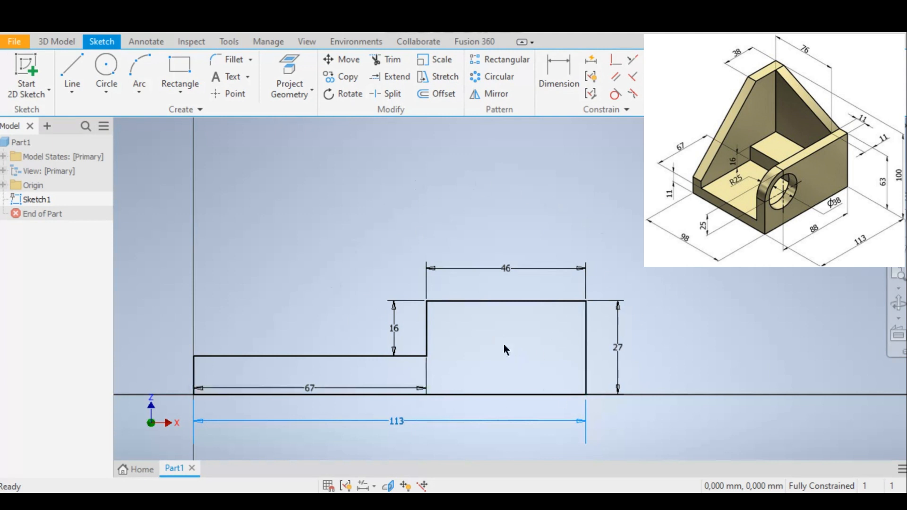
Step: Inspect the formula behind the raised block's length dimension and close it without changing the value
double_click(506, 270)
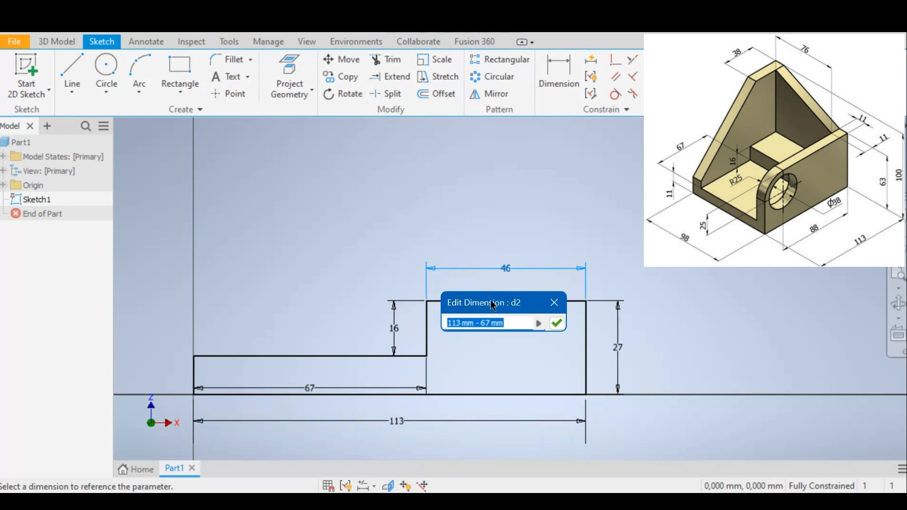
drag(493, 306, 326, 246)
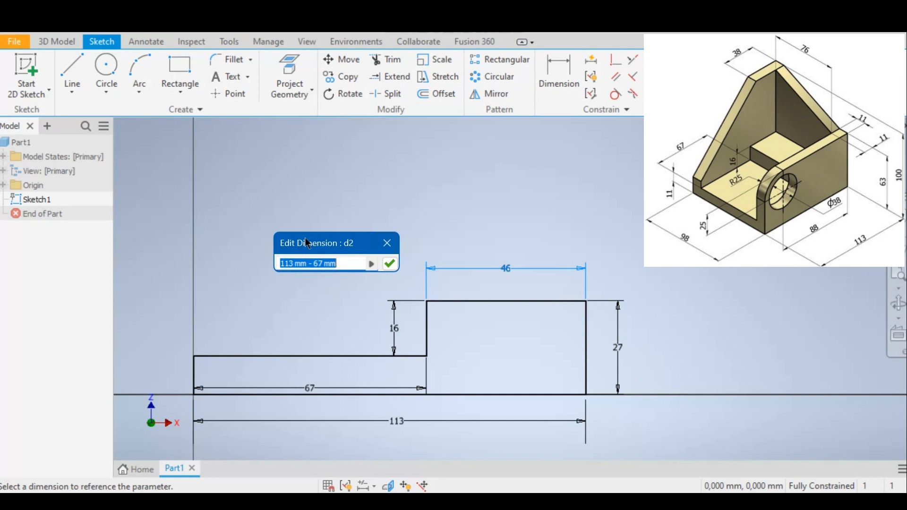
click(386, 245)
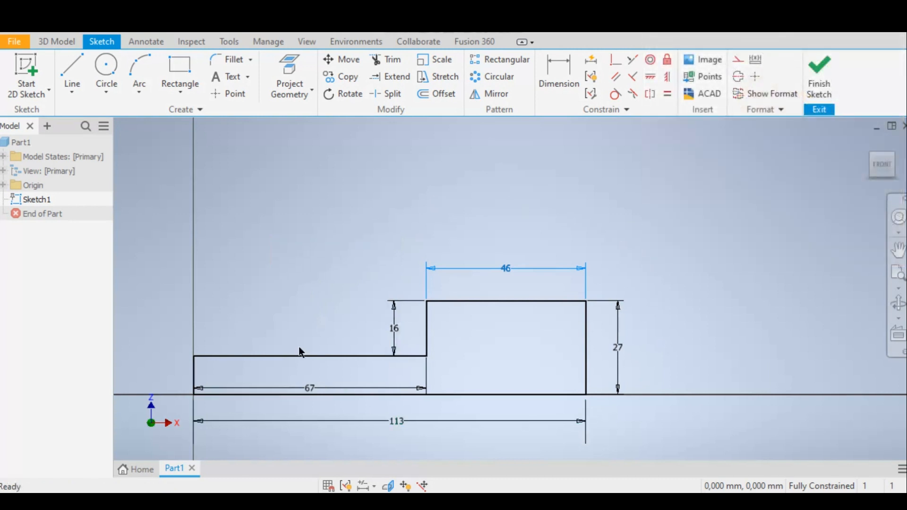
click(295, 248)
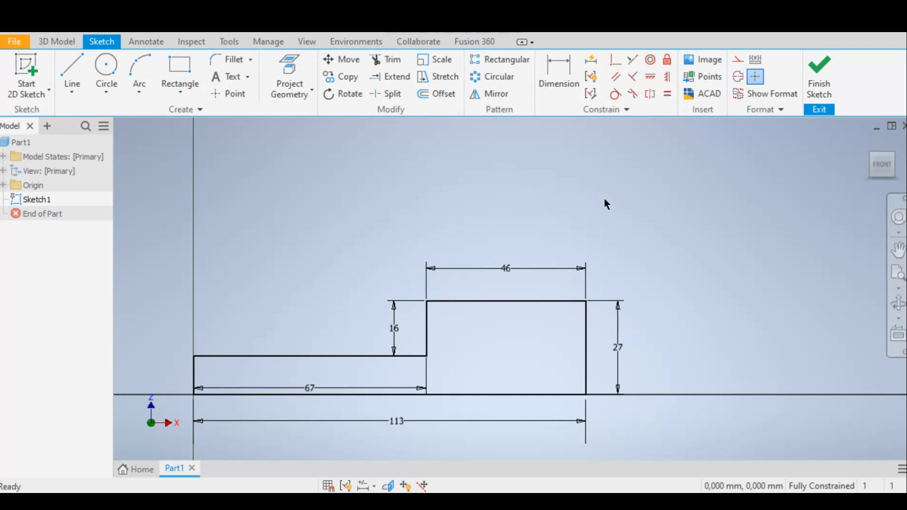
Step: Finish the sketch of the stepped base profile
click(820, 75)
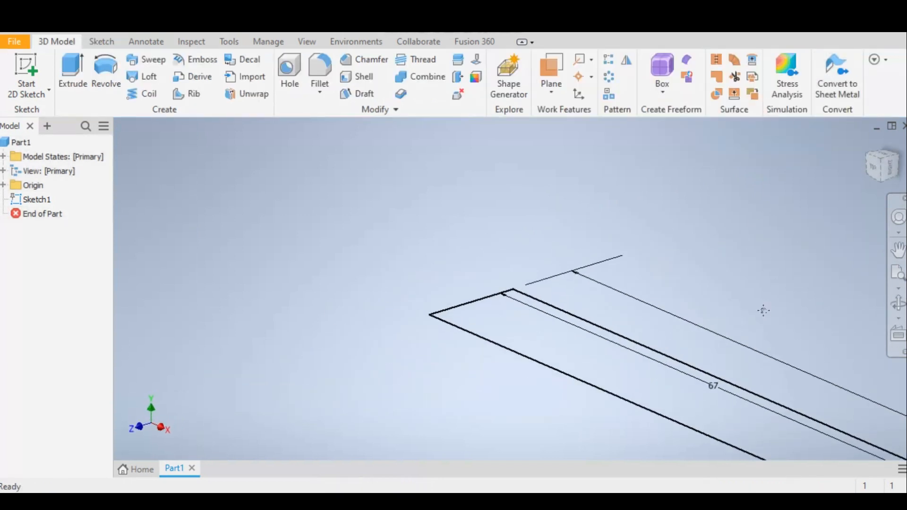
middle_drag(763, 311, 566, 207)
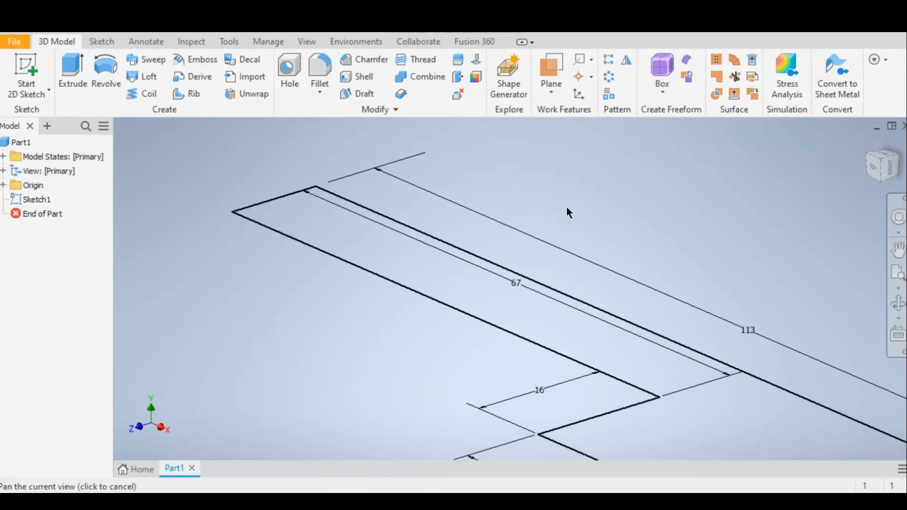
click(883, 171)
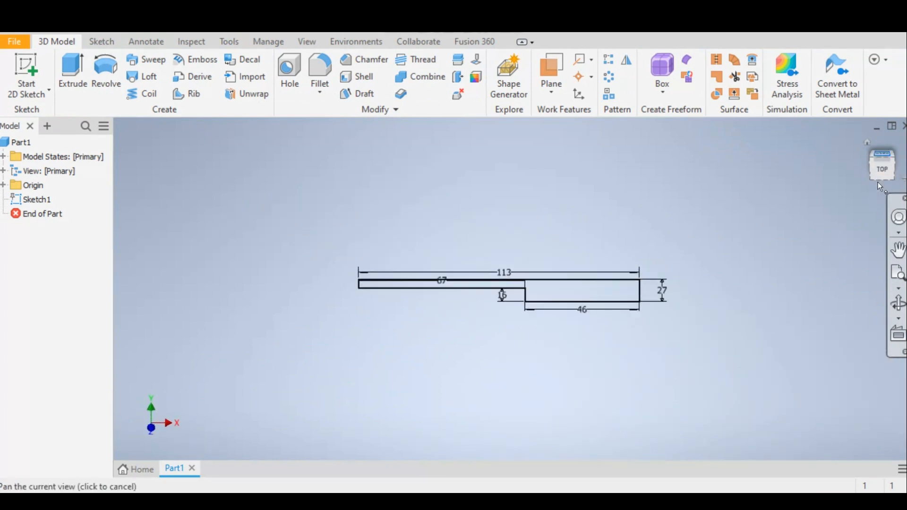
click(882, 184)
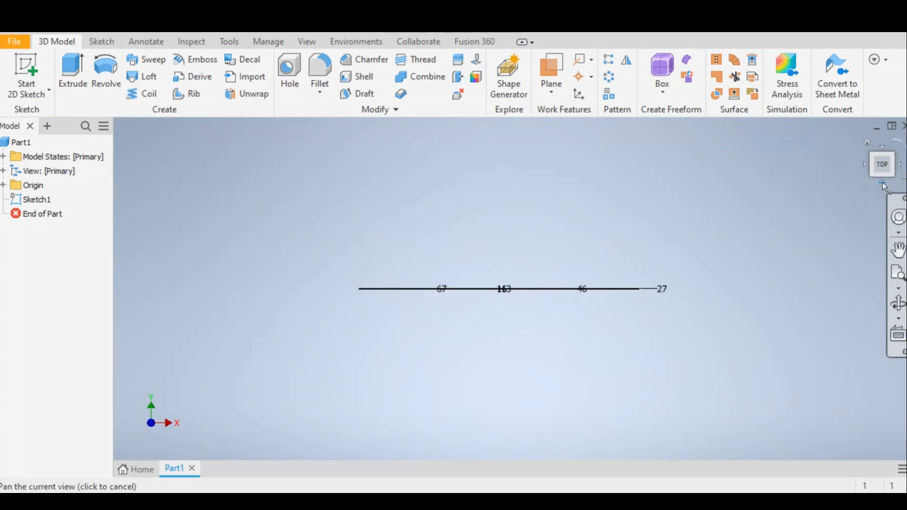
click(882, 183)
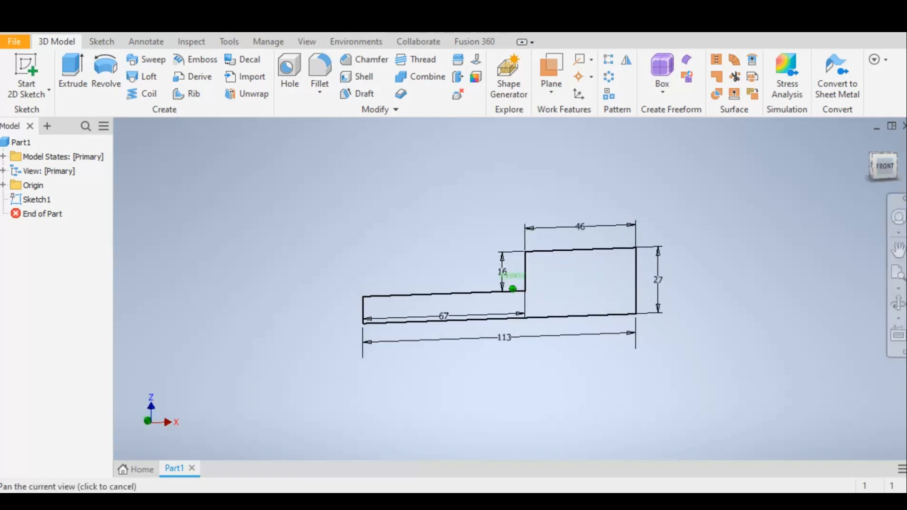
shift+middle_drag(879, 170, 893, 189)
middle_drag(603, 333, 530, 355)
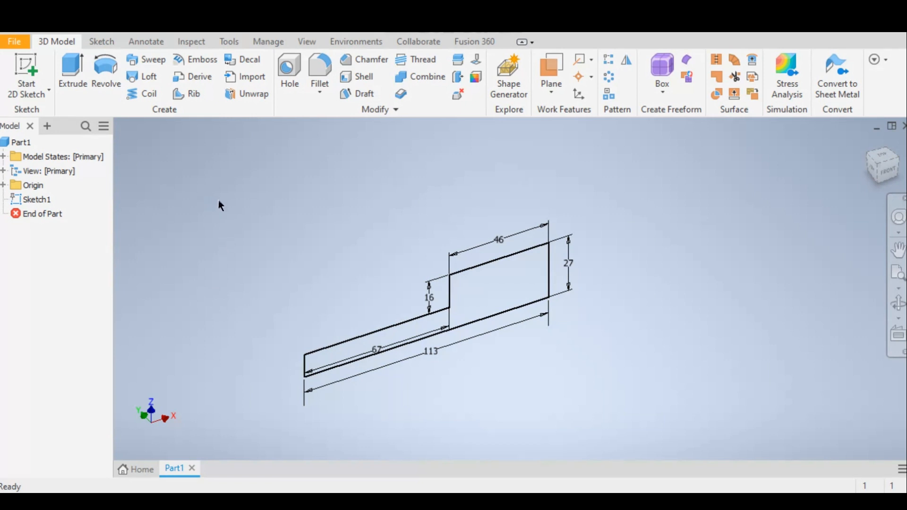
Step: Extrude the stepped profile 98 mm in the default direction, toward the back of the front plane
click(73, 68)
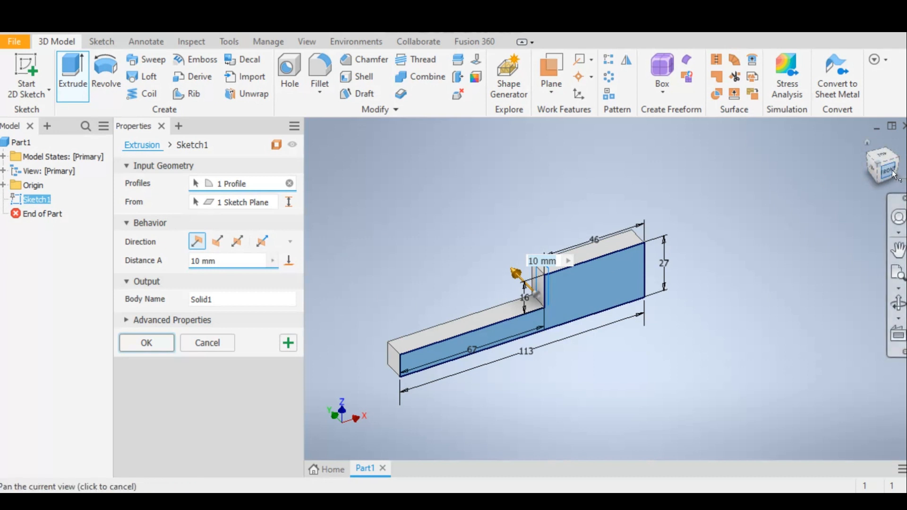
click(217, 241)
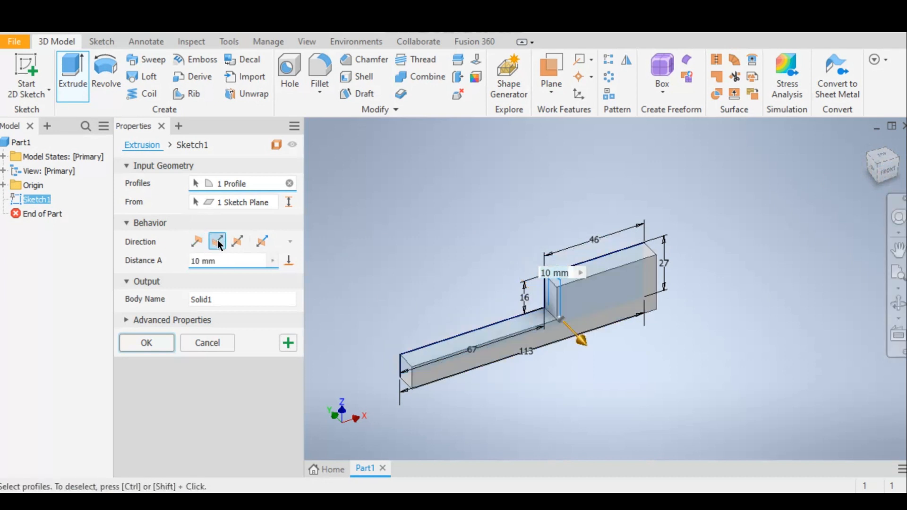
click(197, 242)
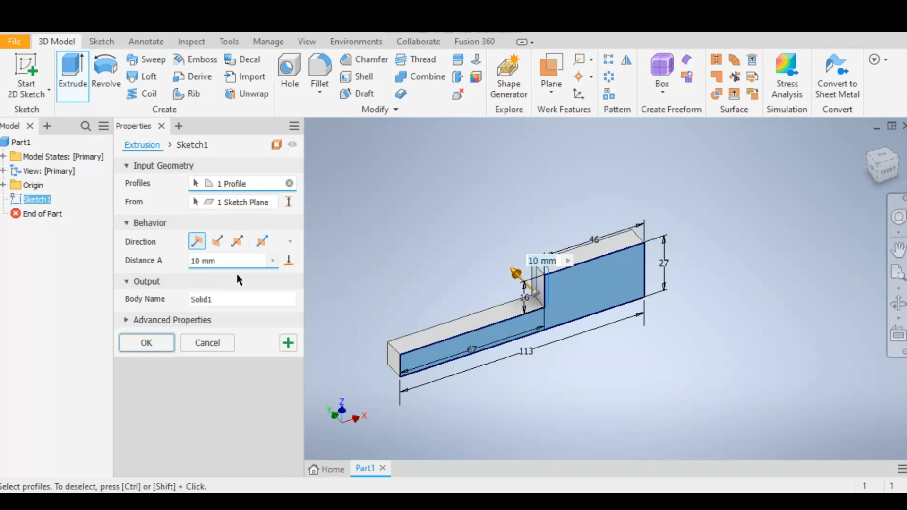
click(196, 259)
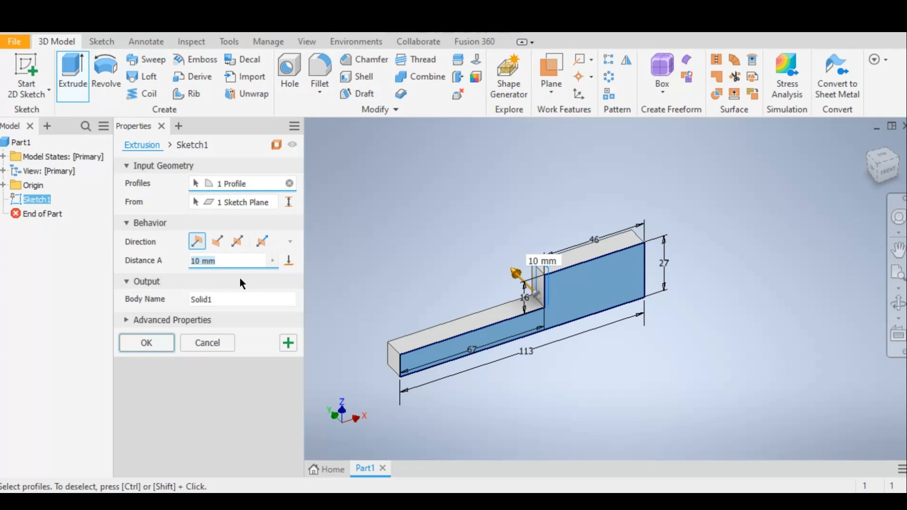
text(98)
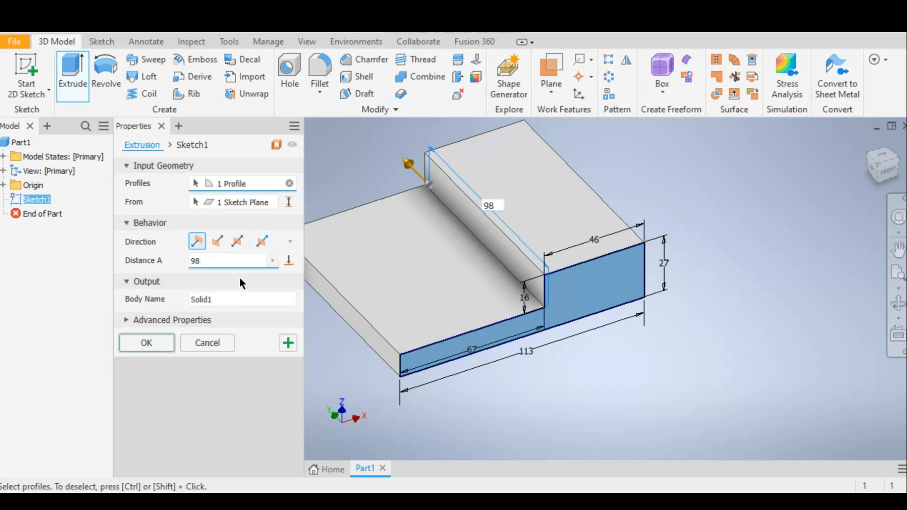
key(Return)
Step: Start a new 2D sketch on the stepped end face at the back of the base
middle_drag(491, 382, 516, 415)
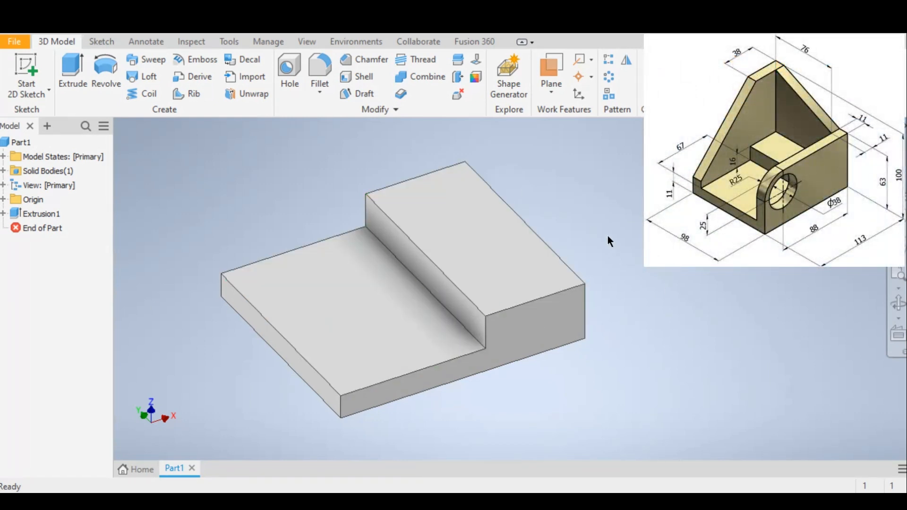
middle_drag(245, 214, 278, 235)
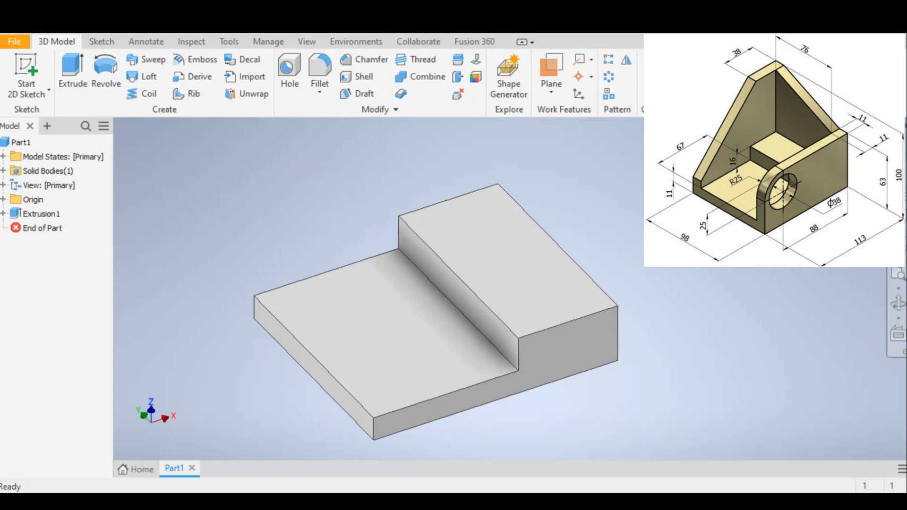
click(898, 334)
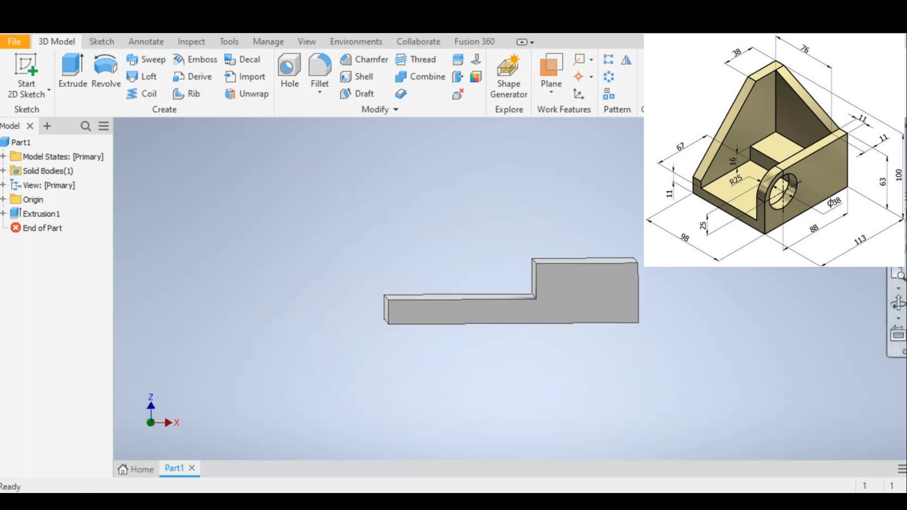
click(832, 163)
click(832, 163)
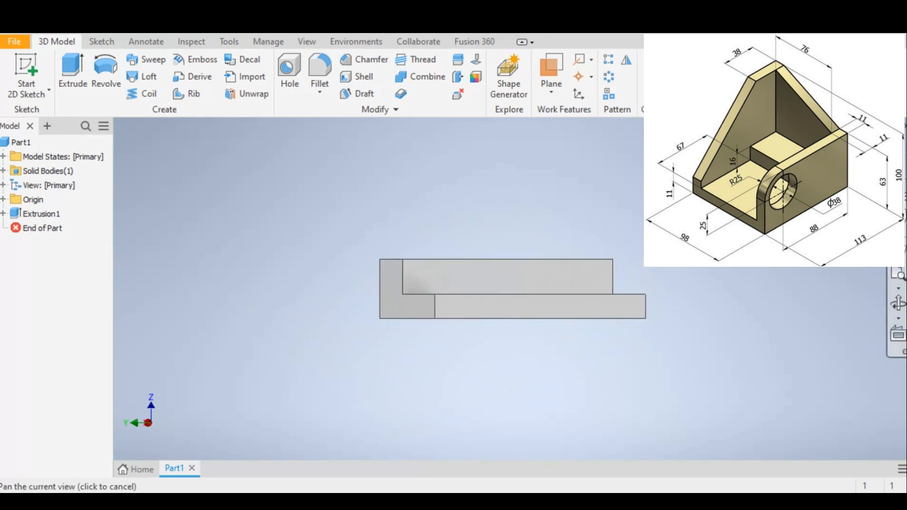
drag(860, 160, 839, 173)
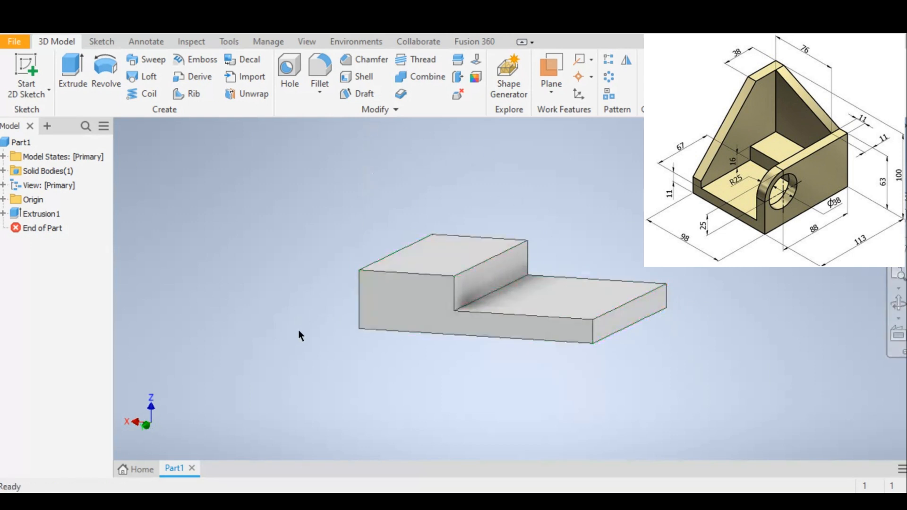
middle_drag(300, 333, 245, 333)
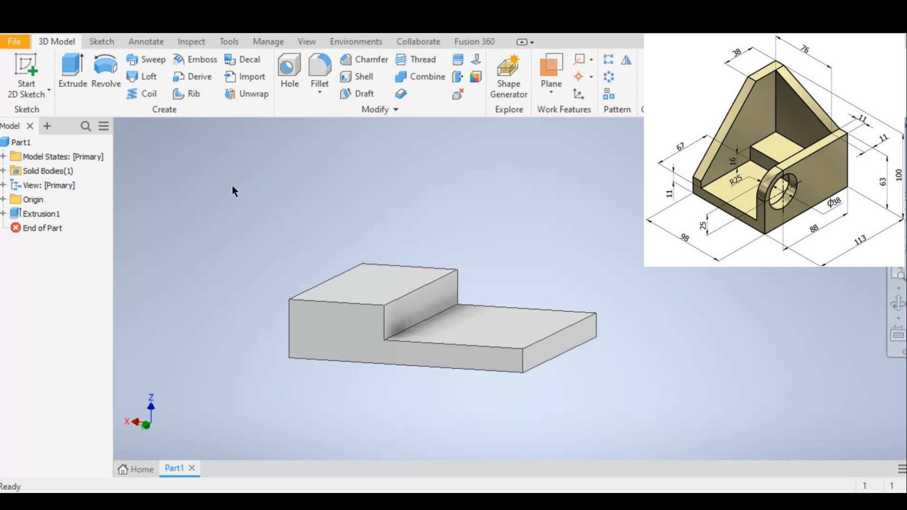
click(29, 71)
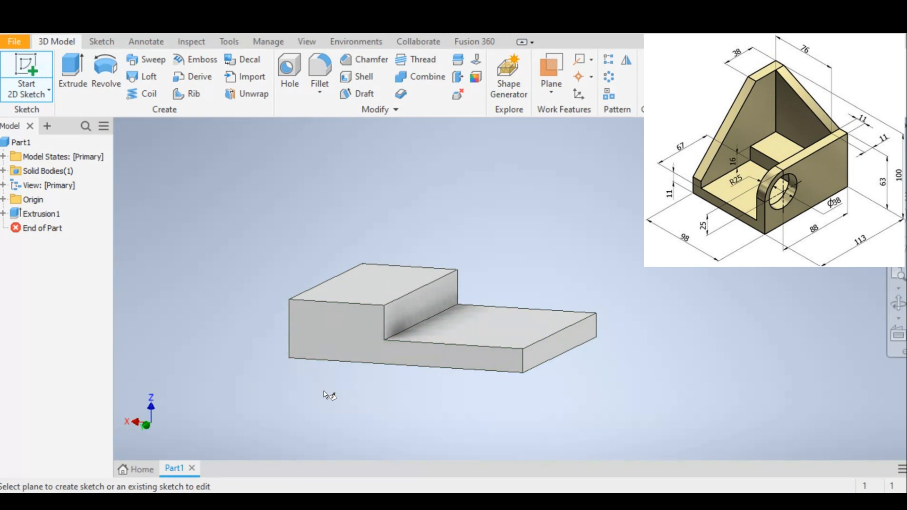
click(307, 340)
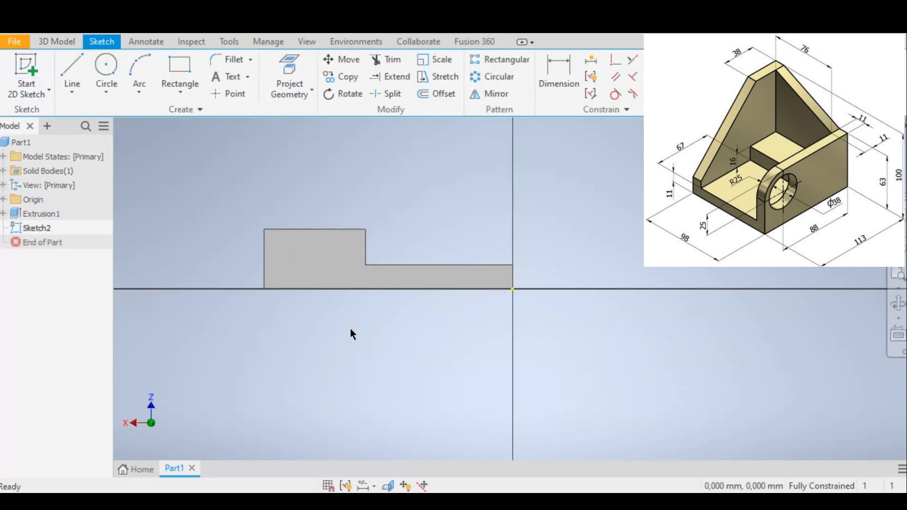
Step: Draw a 100 mm vertical line up from the raised block's lower outer corner, and a 38 mm horizontal line from its upper end toward the origin side
mouse_move(350, 328)
middle_down()
mouse_move(318, 411)
mouse_move(299, 417)
middle_up()
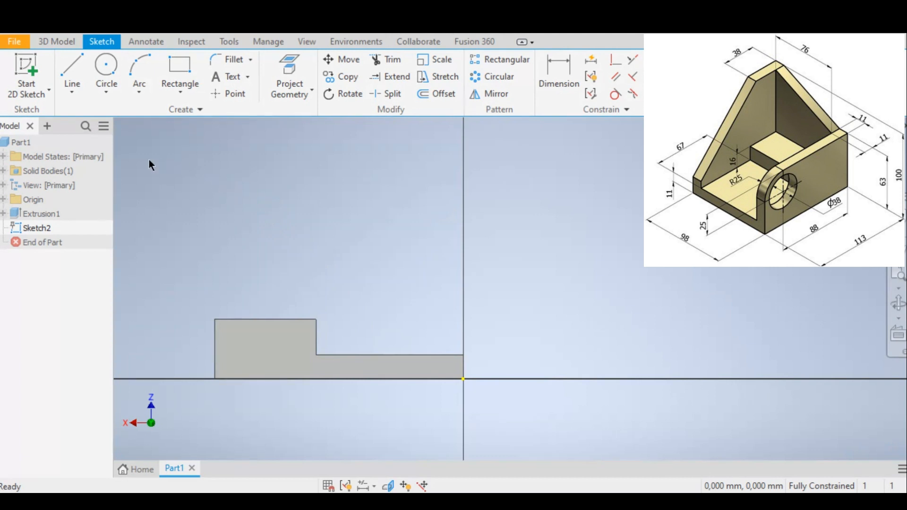
click(73, 67)
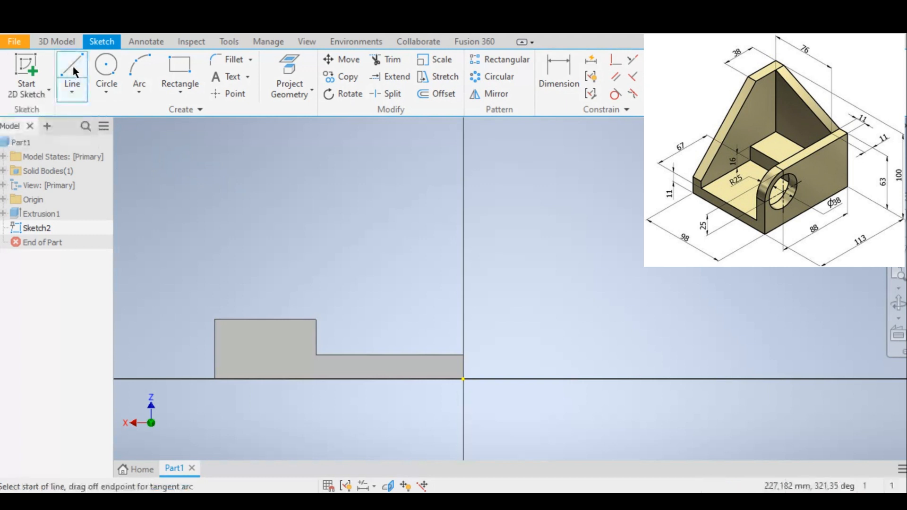
click(215, 378)
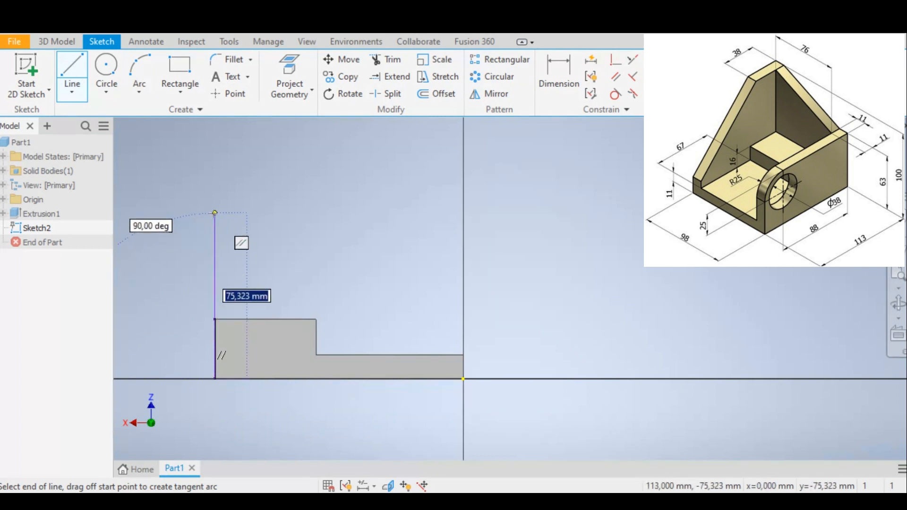
text(100)
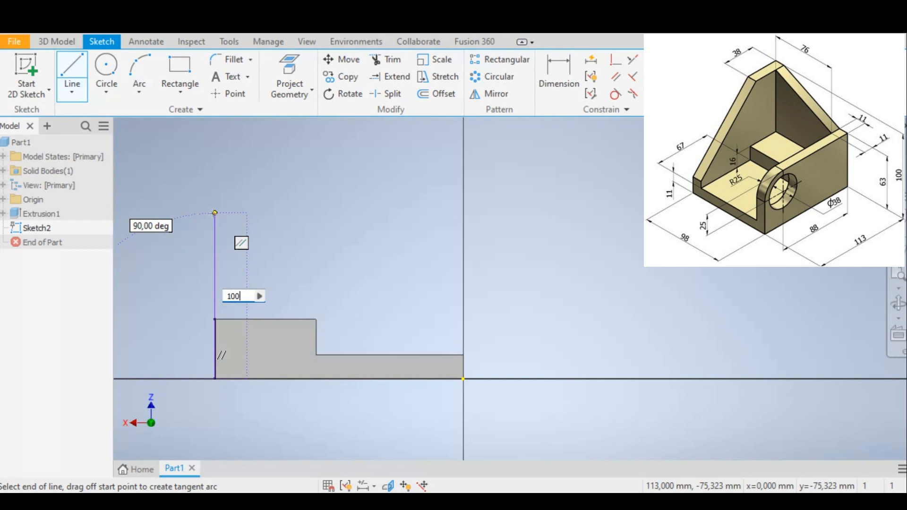
key(Tab)
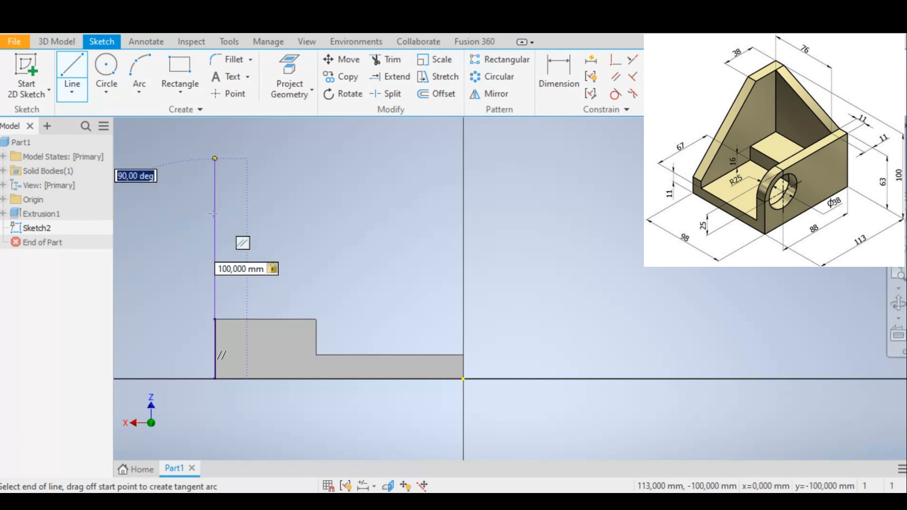
key(Return)
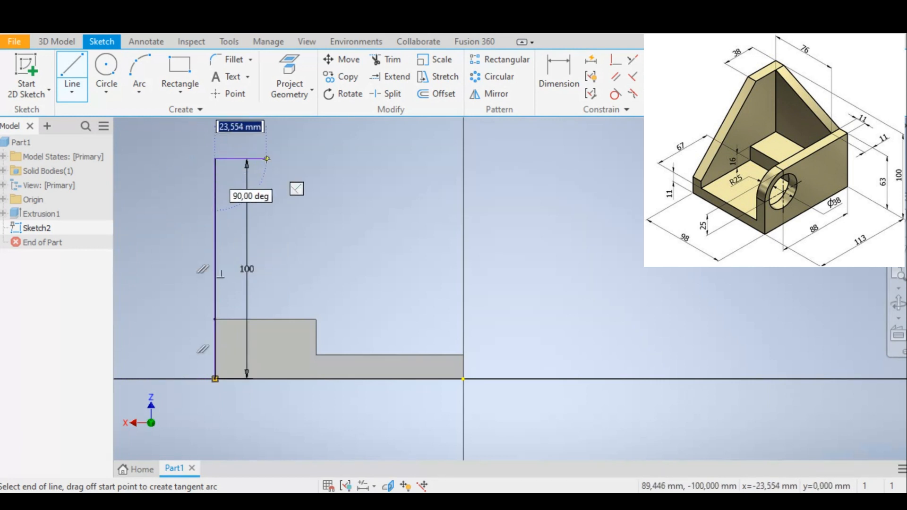
text(38)
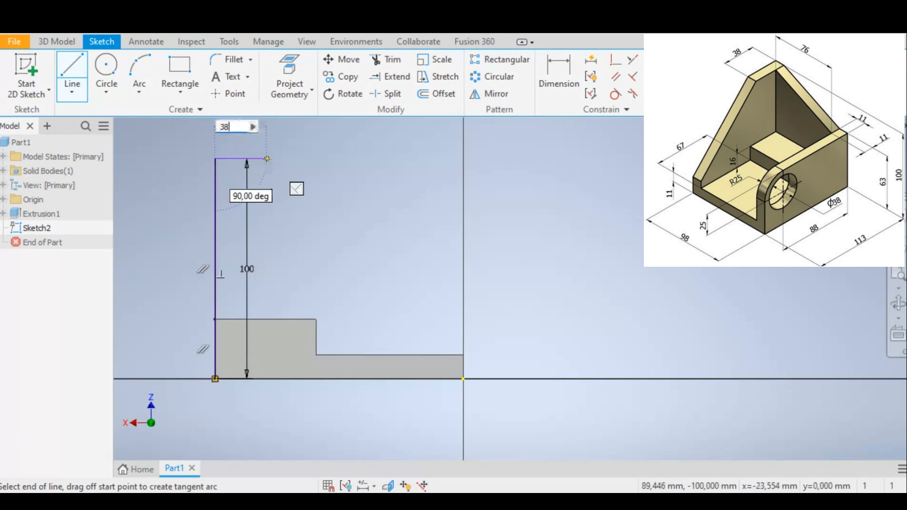
key(Tab)
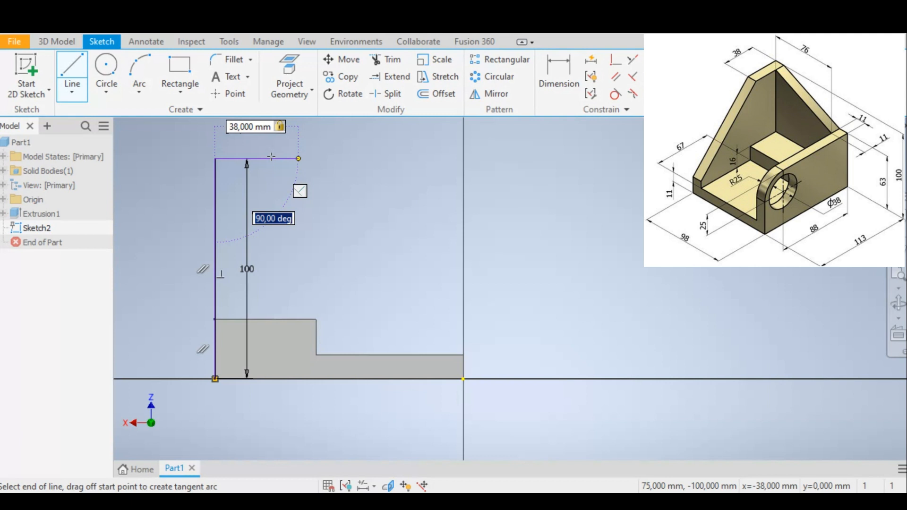
click(271, 156)
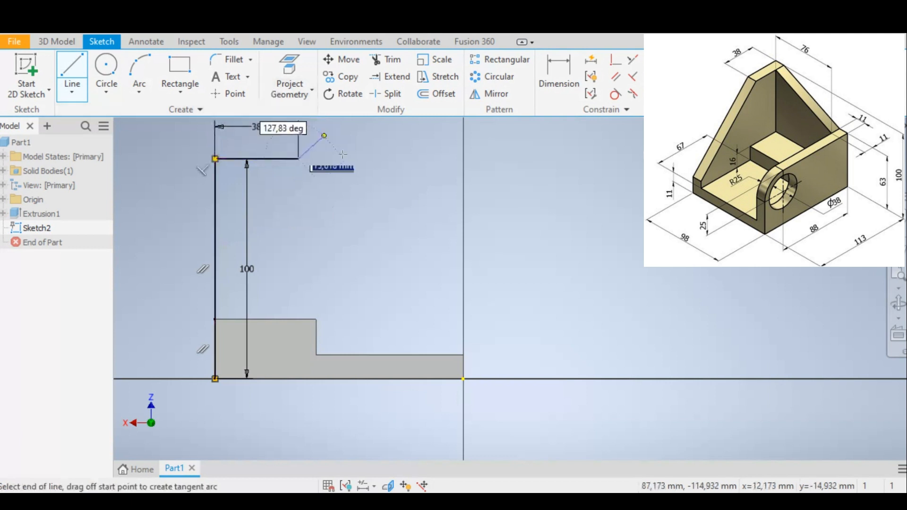
Step: Close the wall profile with a sloping line ending about 27 mm above the origin, a vertical line to the origin, and a line along the base
click(464, 319)
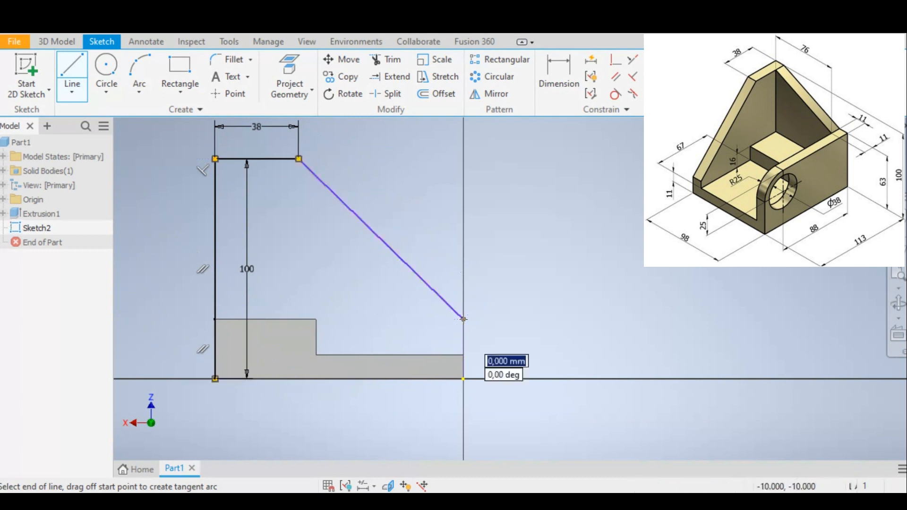
click(463, 378)
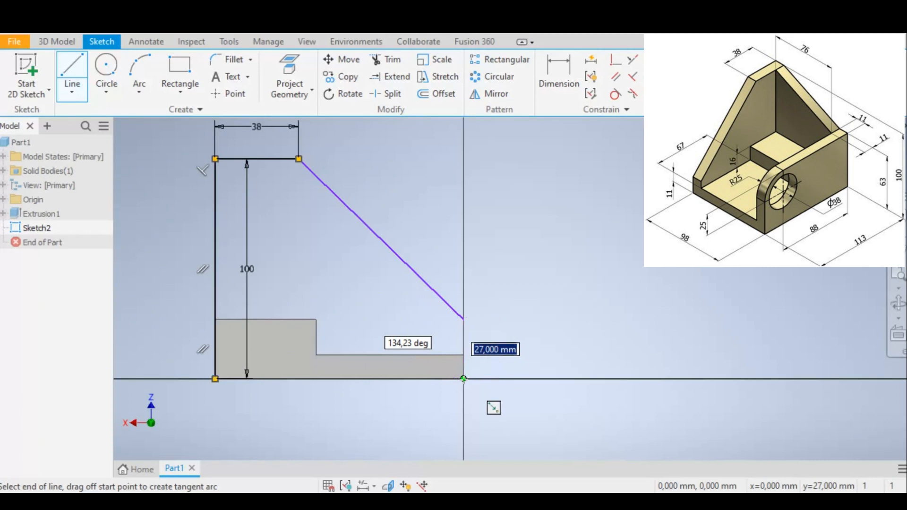
click(215, 379)
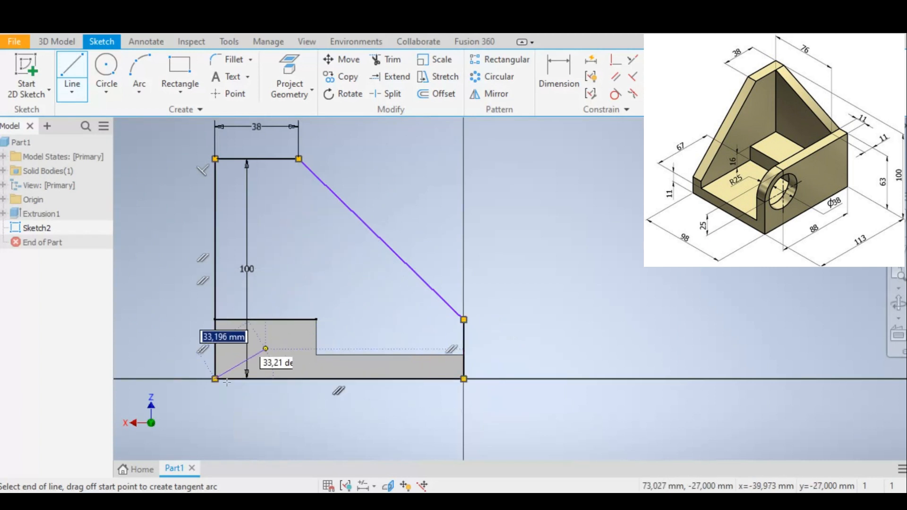
right_click(198, 336)
click(203, 339)
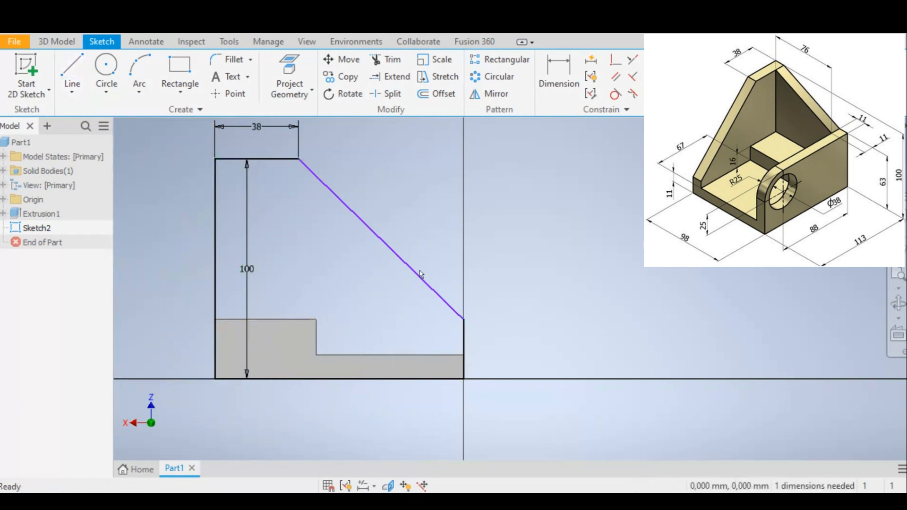
Step: Finish the sketch of the sloped back wall profile
drag(868, 152, 851, 163)
shift+middle_drag(852, 163, 850, 165)
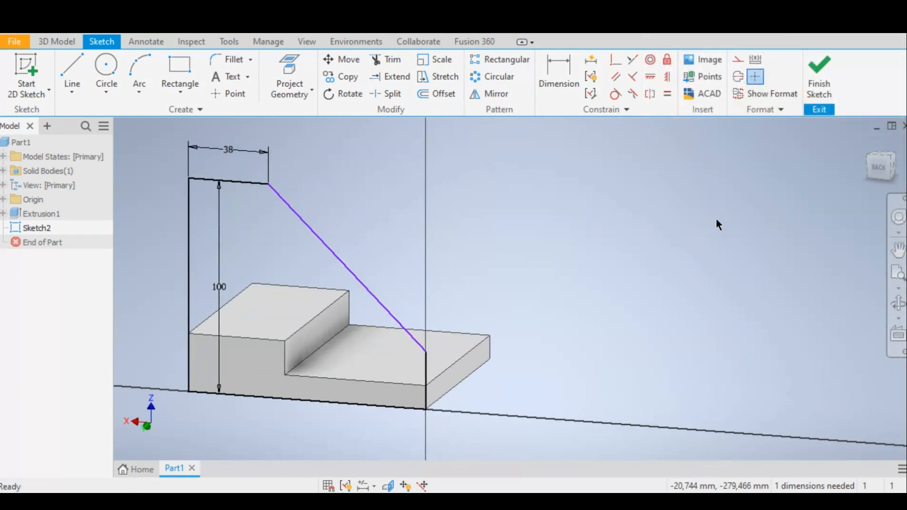
click(823, 74)
middle_drag(570, 370, 628, 396)
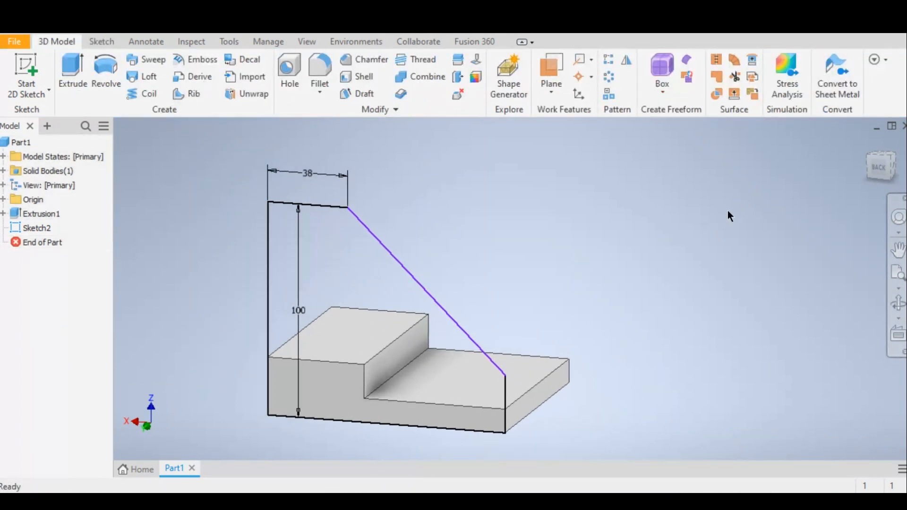
drag(881, 169, 840, 184)
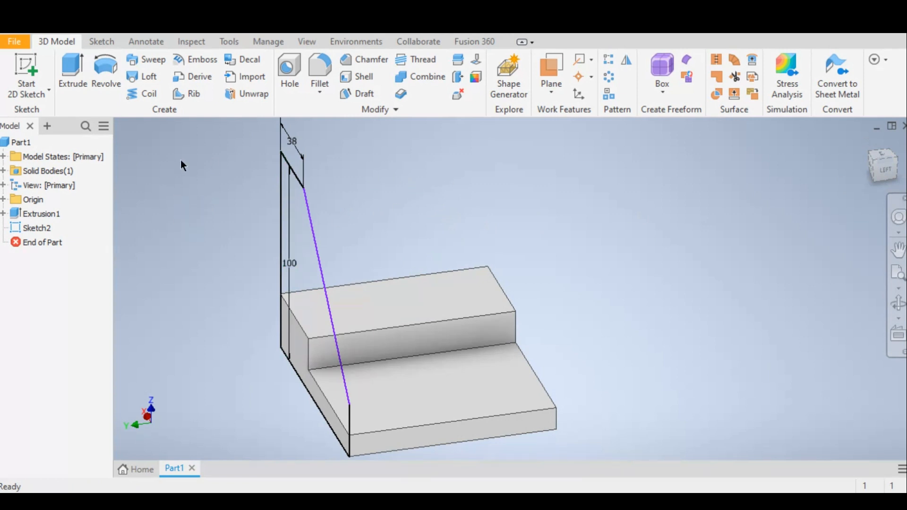
Step: Extrude the sloped wall profile 11 mm in the flipped direction, over the stepped base, joining it to the base
click(72, 64)
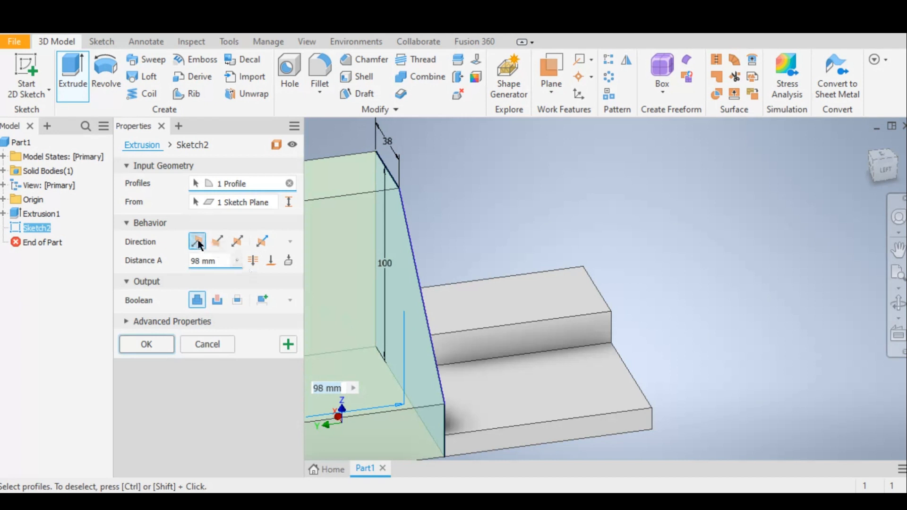
click(218, 242)
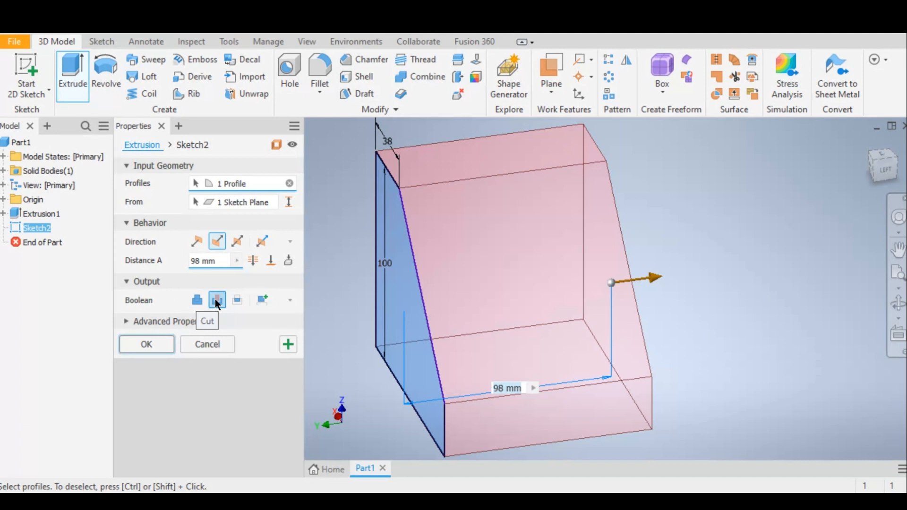
click(197, 300)
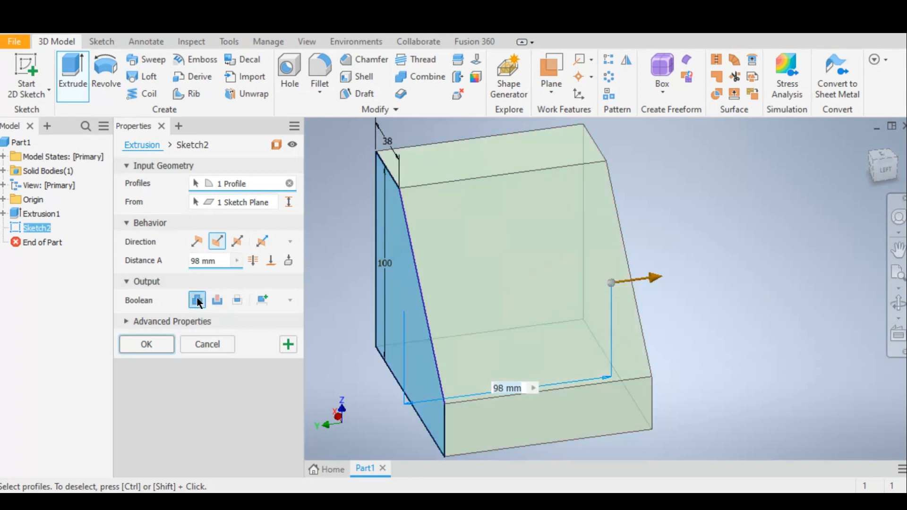
click(195, 261)
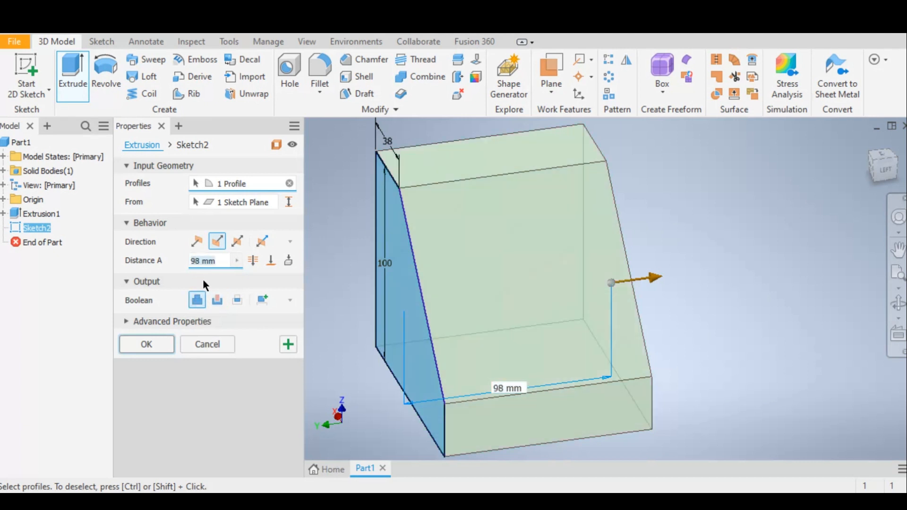
text(11)
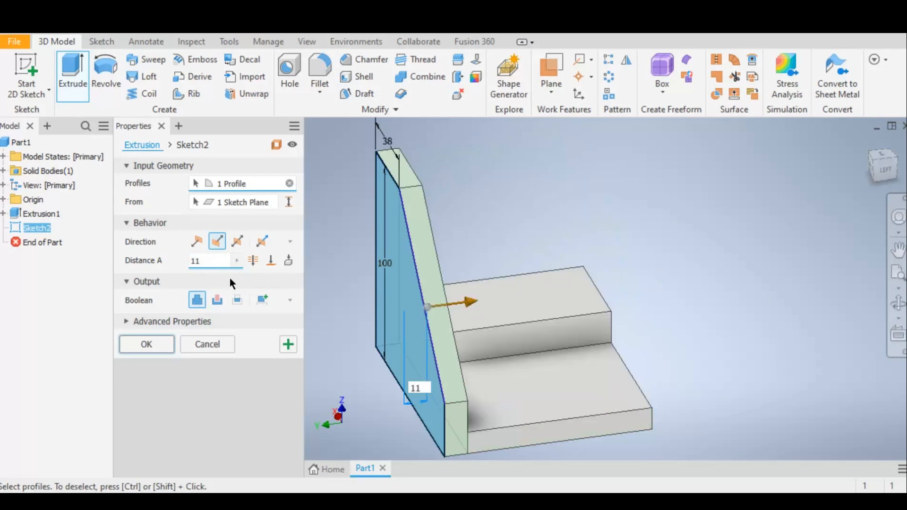
drag(885, 170, 836, 171)
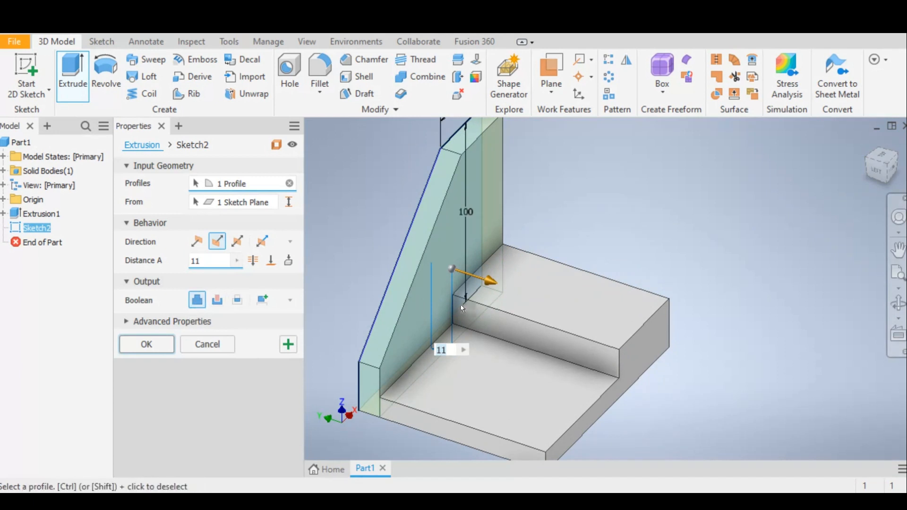
click(147, 347)
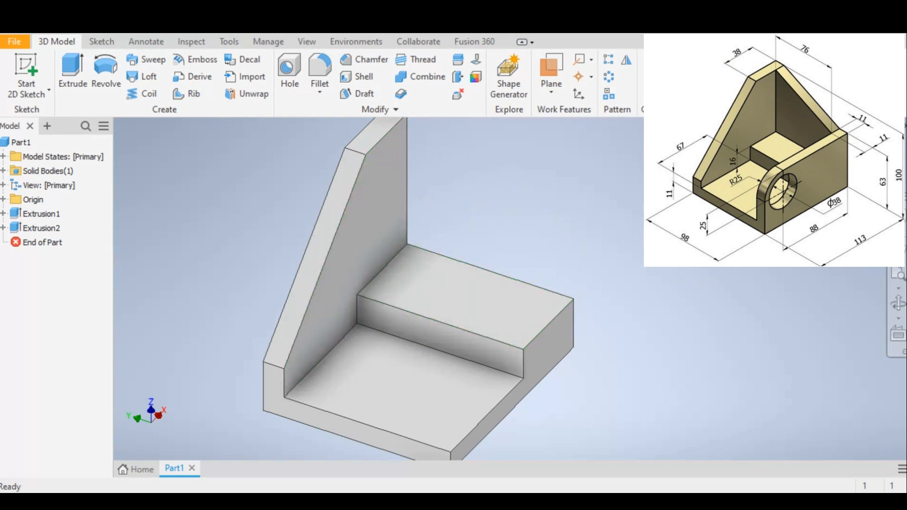
Step: Redefine the part's Left view, showing the L-shaped outline of wall and base, as the Front view
key(F2)
click(870, 158)
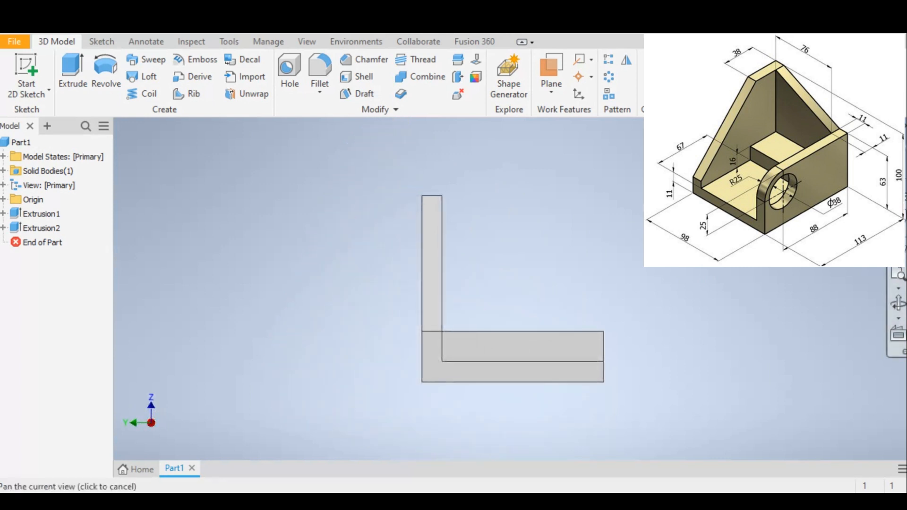
key(Escape)
middle_drag(630, 321, 541, 373)
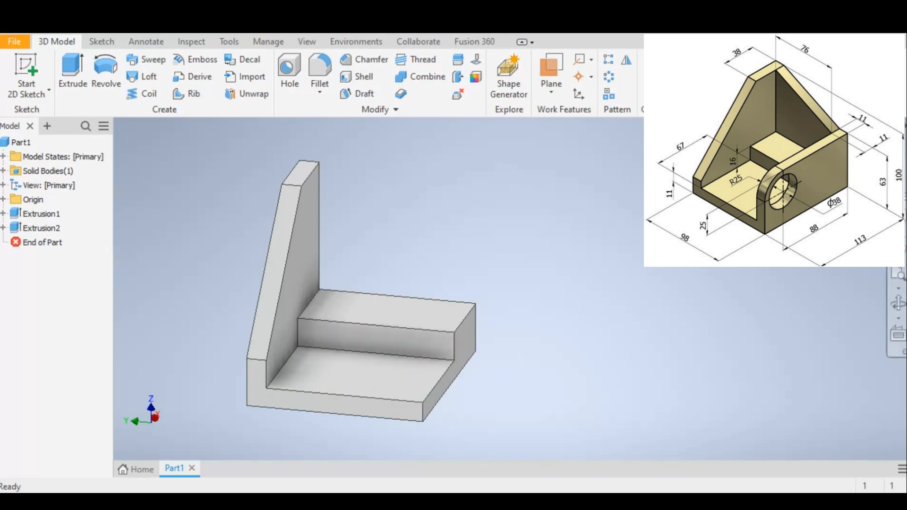
shift+middle_drag(360, 284, 630, 357)
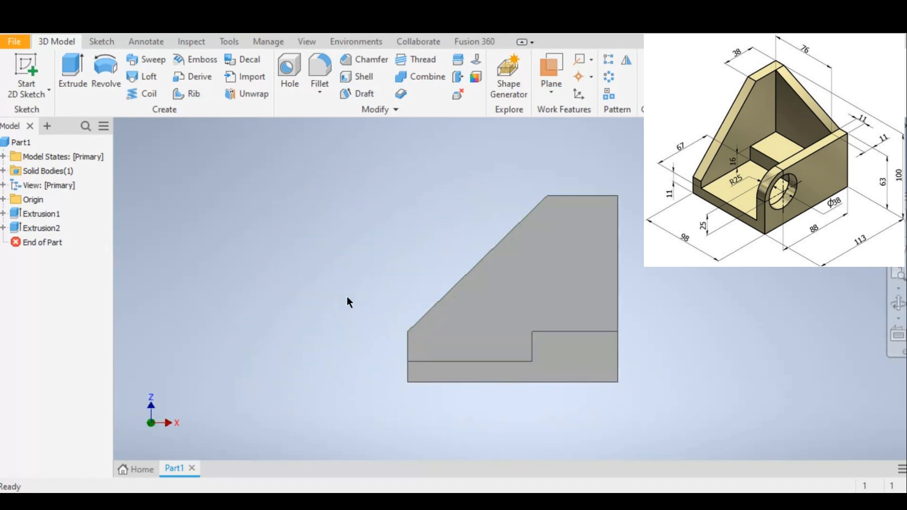
middle_drag(355, 295, 233, 300)
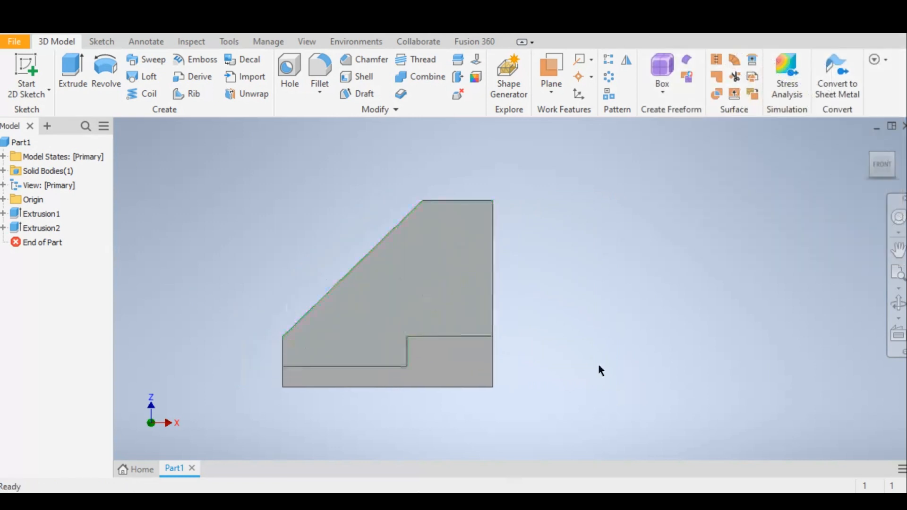
click(870, 164)
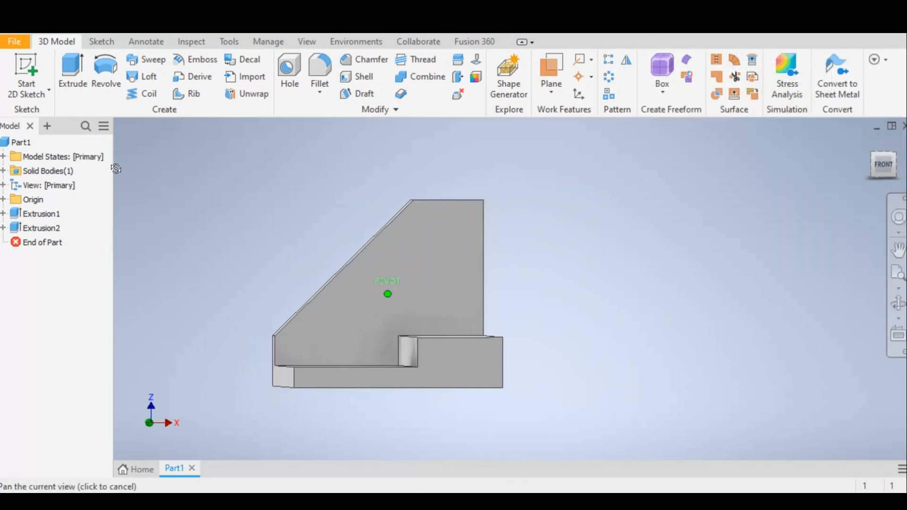
click(879, 166)
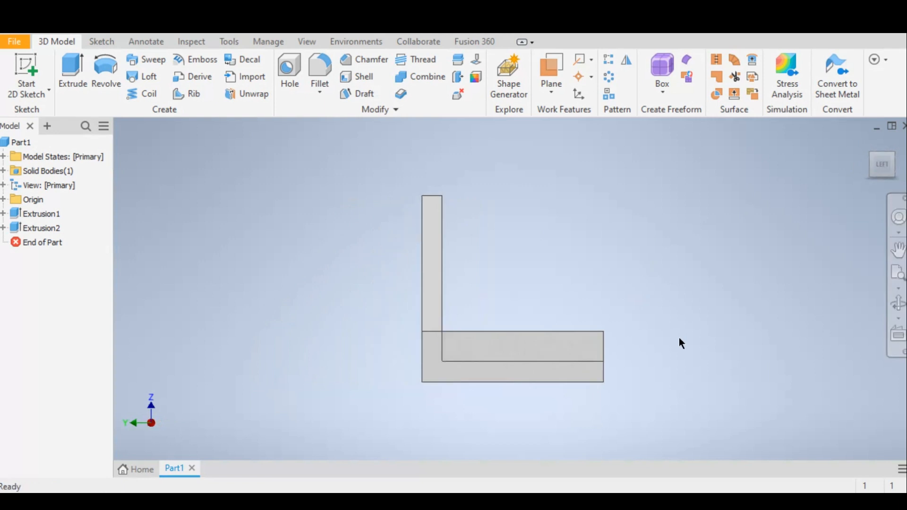
click(894, 156)
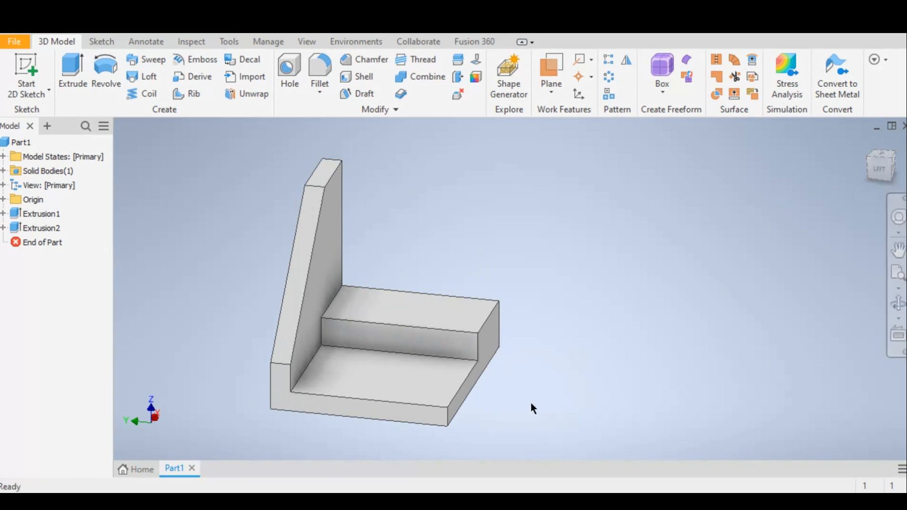
click(882, 173)
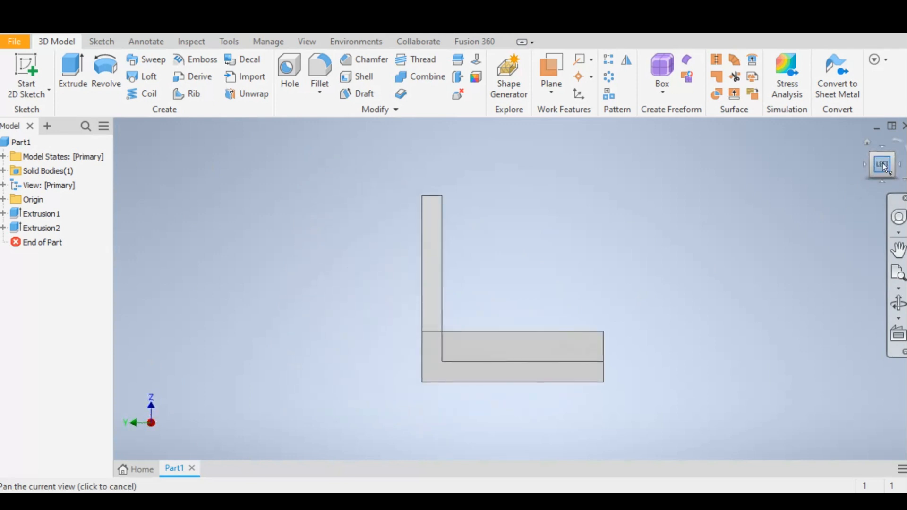
right_click(882, 162)
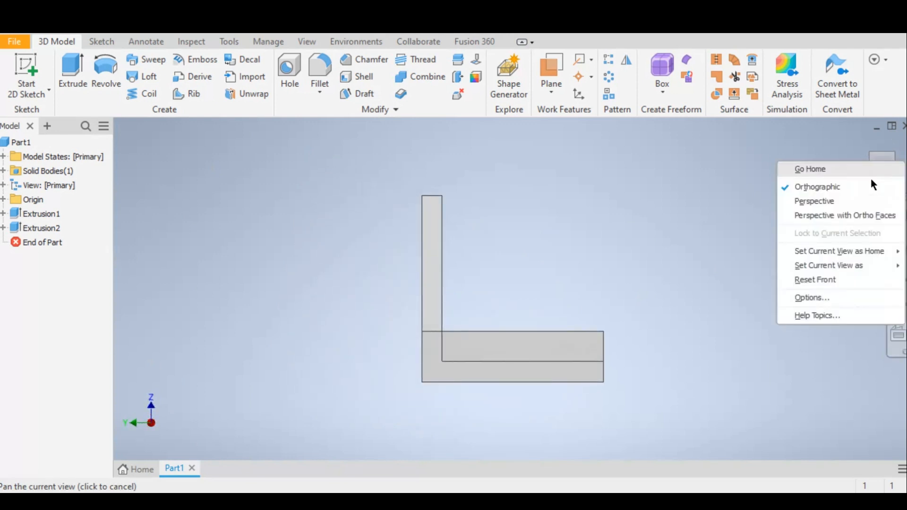
mouse_move(840, 264)
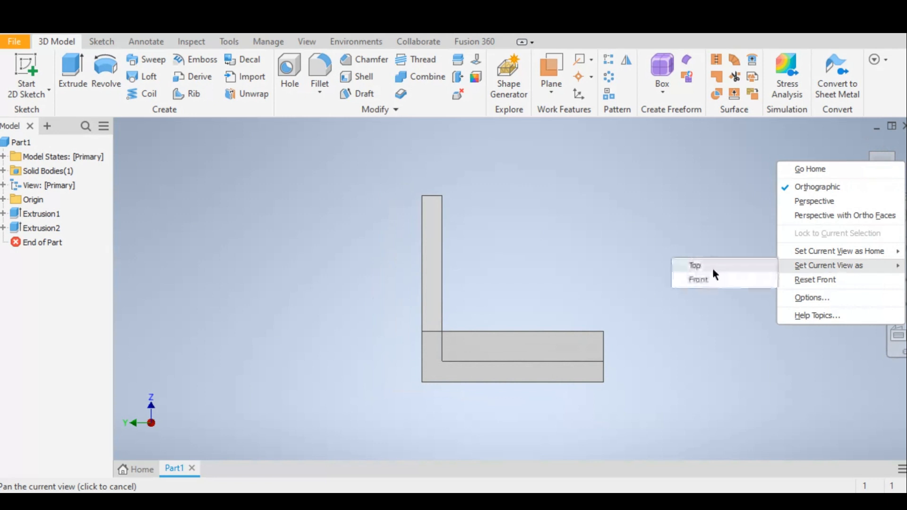
click(698, 280)
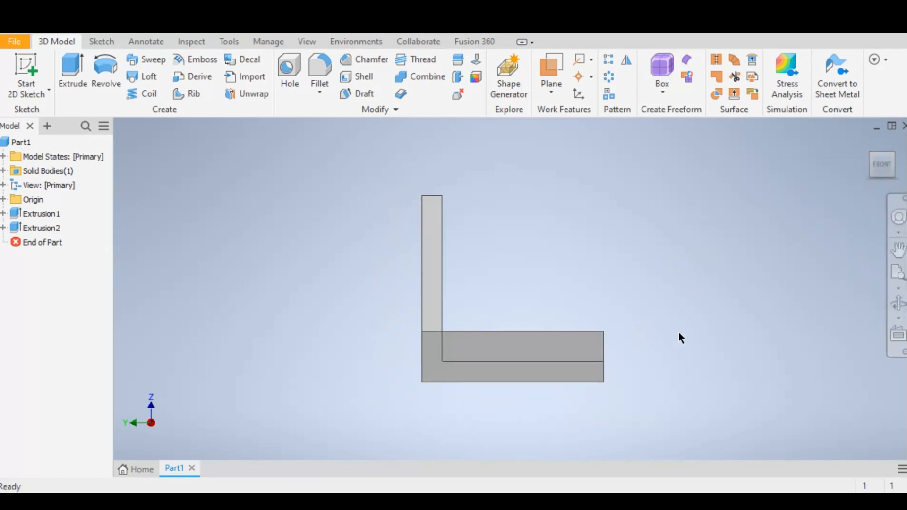
Step: Start a new 2D sketch on the L-shaped end face formed by the raised block and the sloped wall
middle_drag(678, 333, 546, 316)
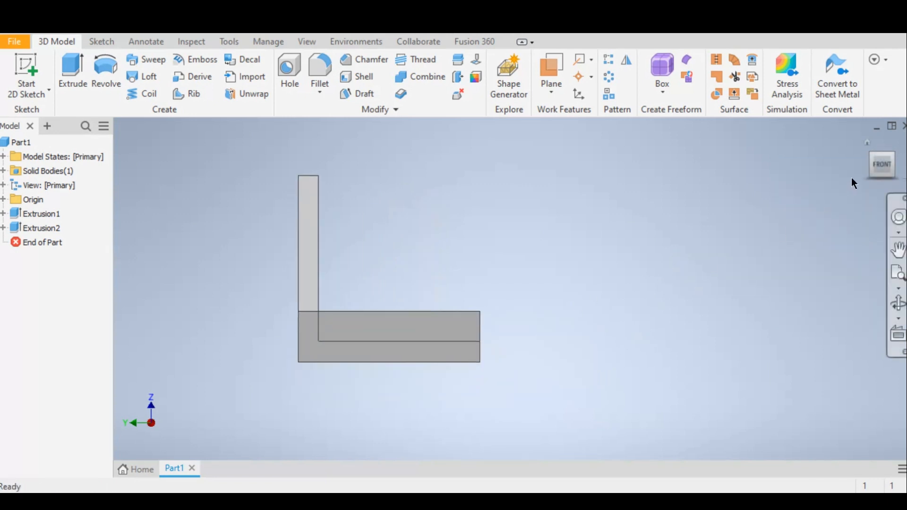
shift+middle_drag(851, 178, 779, 224)
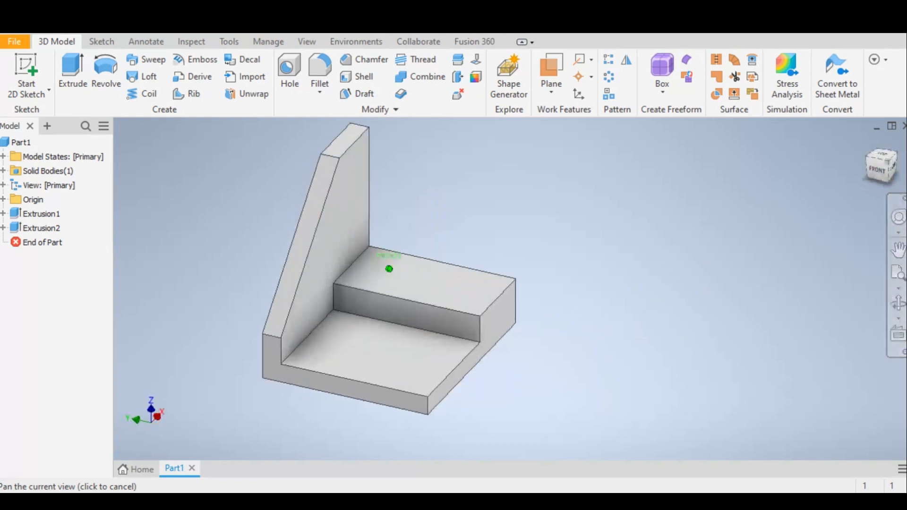
middle_drag(567, 325, 537, 352)
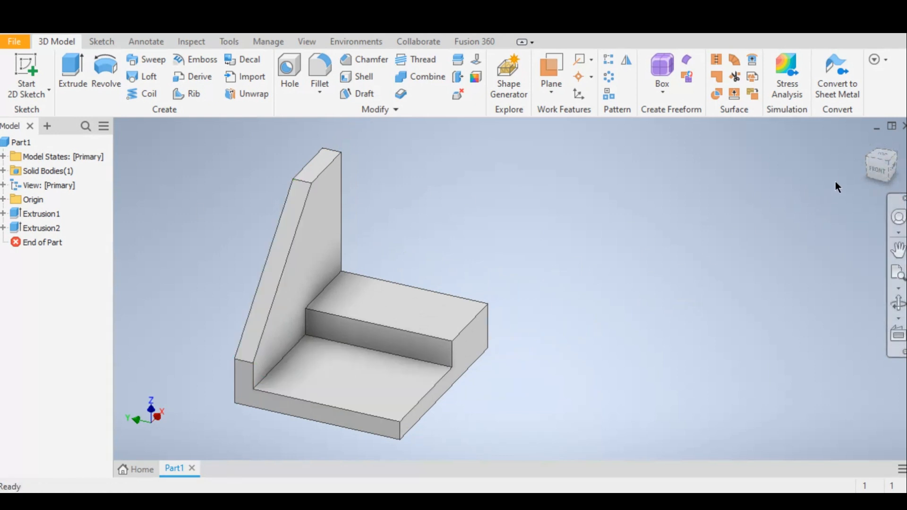
click(875, 172)
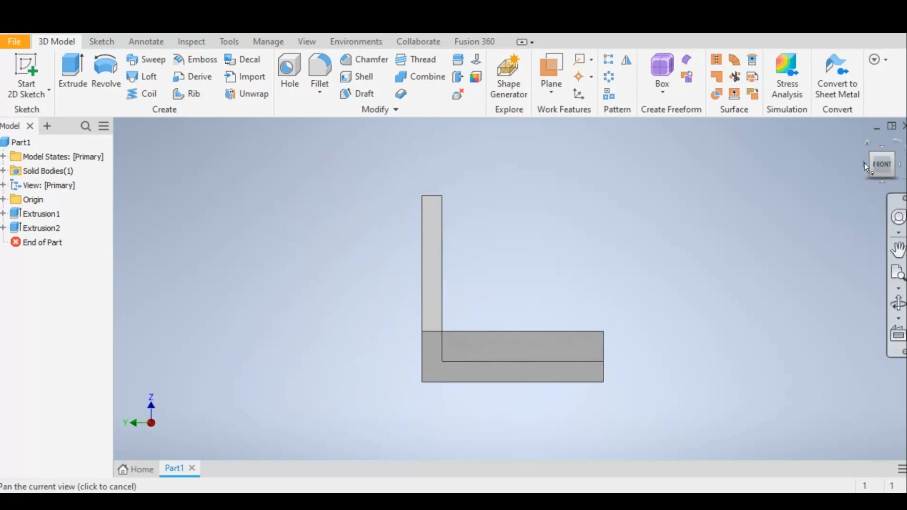
click(864, 164)
click(865, 164)
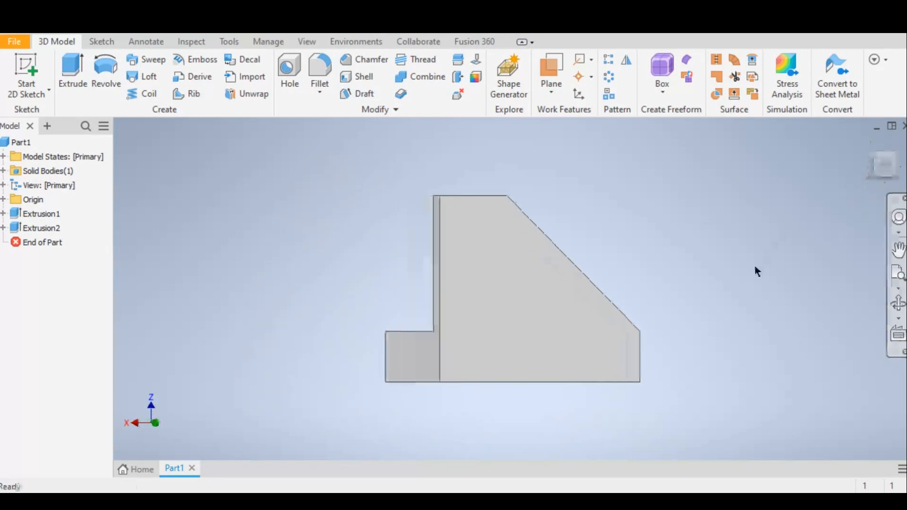
middle_drag(703, 290, 554, 277)
shift+middle_drag(850, 236, 864, 258)
shift+middle_drag(560, 284, 579, 302)
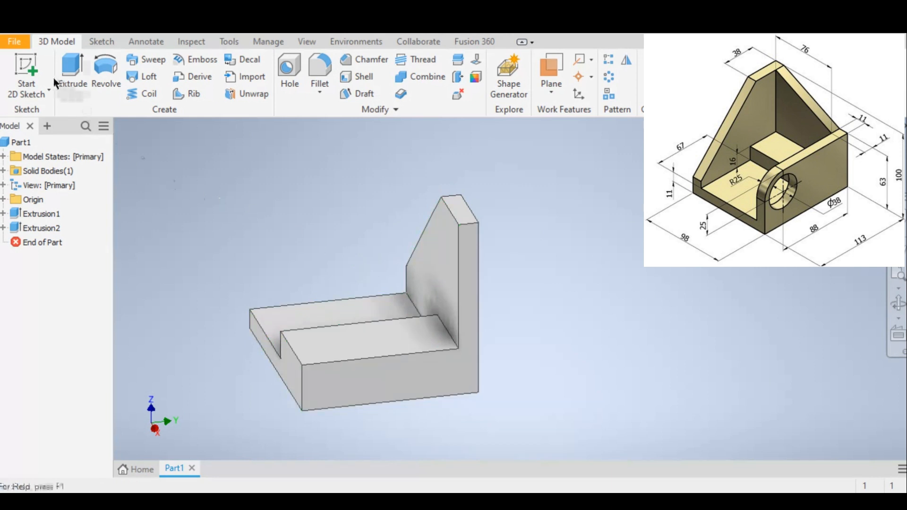
click(22, 66)
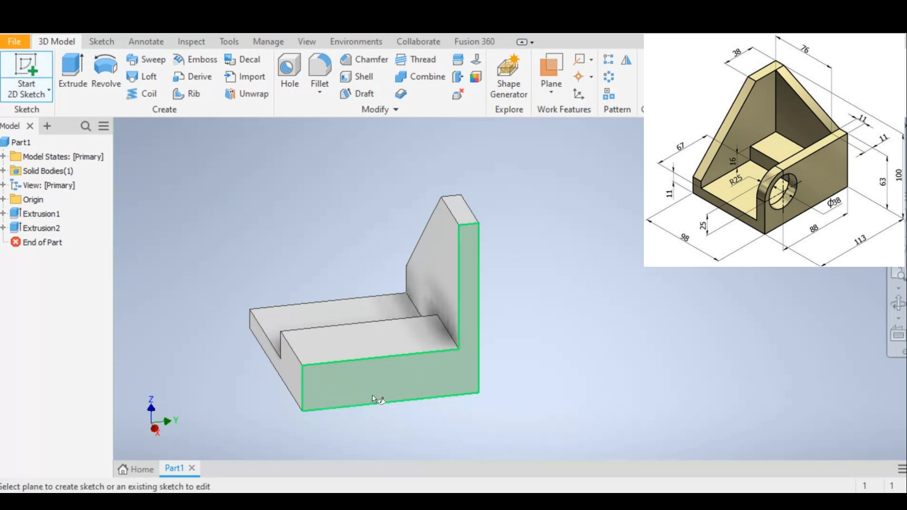
click(317, 396)
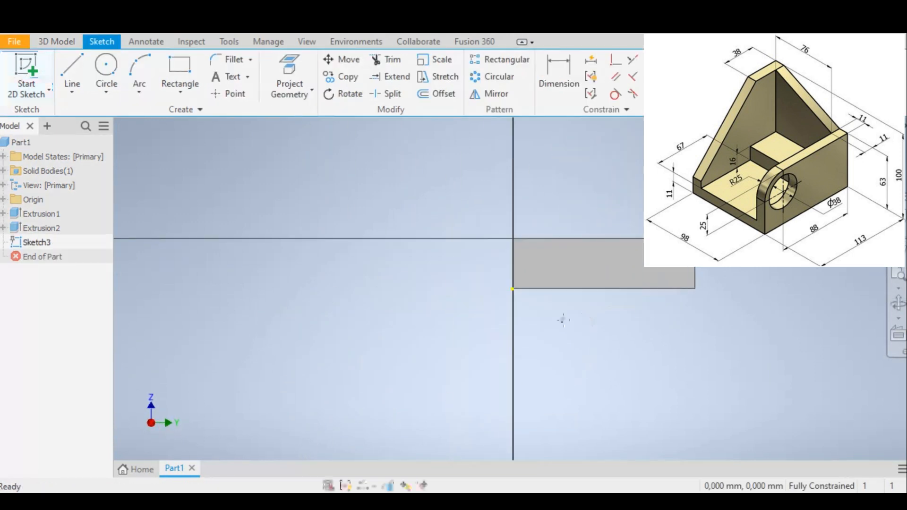
Step: Draw a 63 mm vertical line up from the base's outer lower corner, followed by an 11 mm horizontal line toward the sloped wall
mouse_move(563, 320)
middle_down()
mouse_move(300, 390)
mouse_move(339, 414)
middle_up()
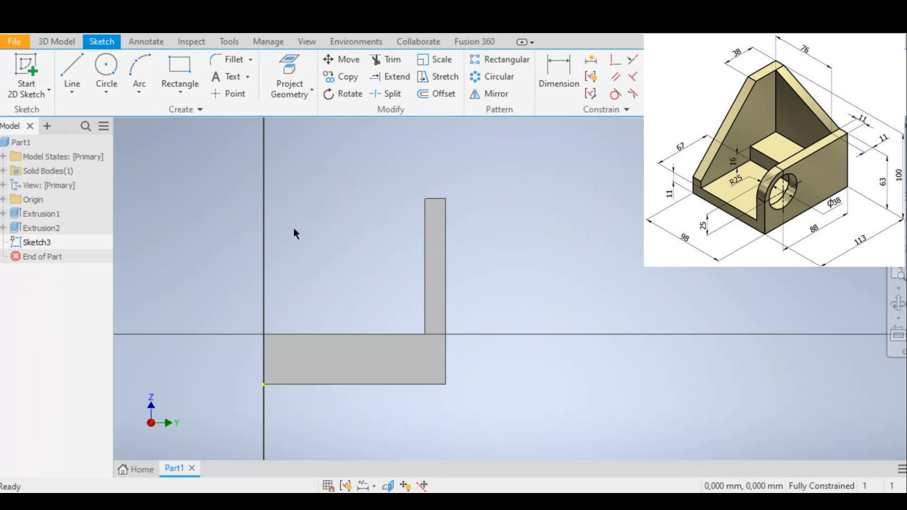
middle_drag(308, 240, 273, 253)
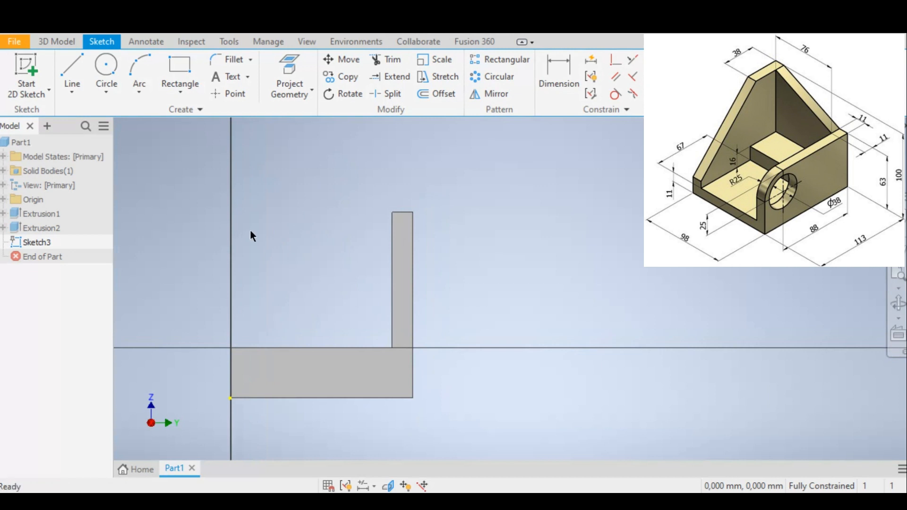
click(72, 63)
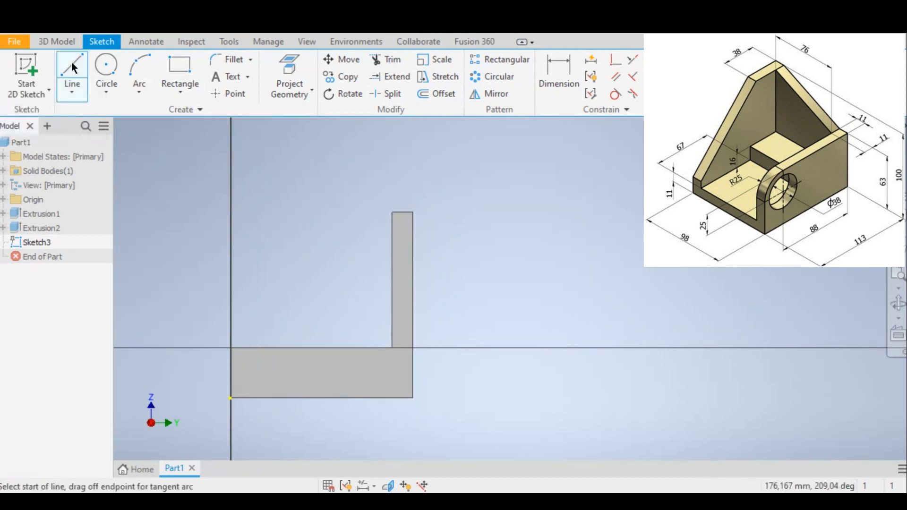
click(230, 397)
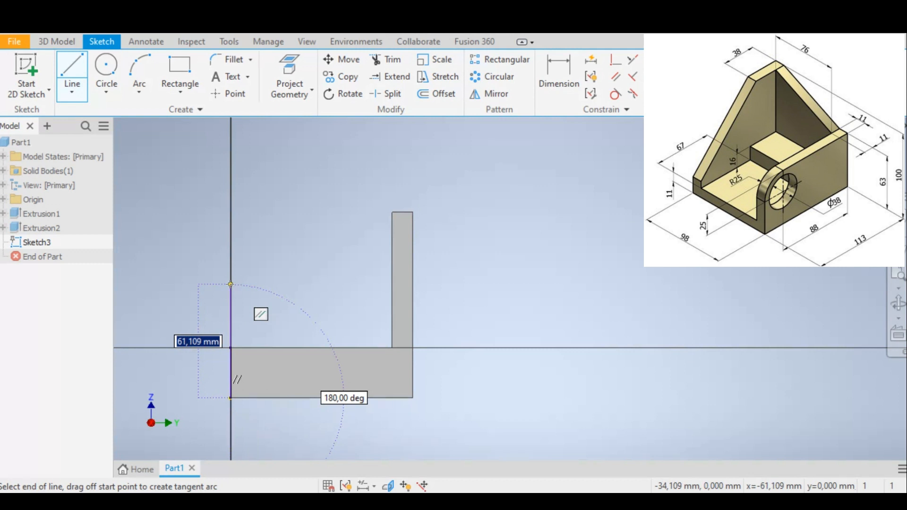
text(63)
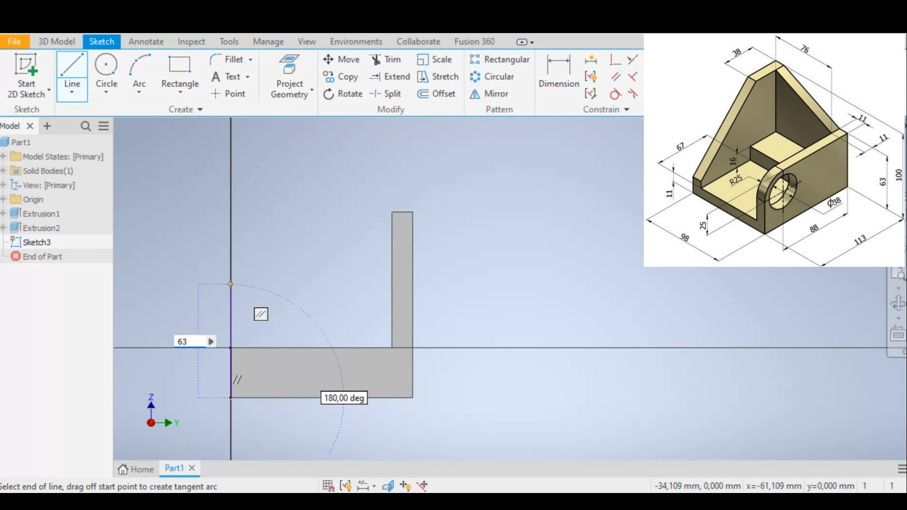
key(Tab)
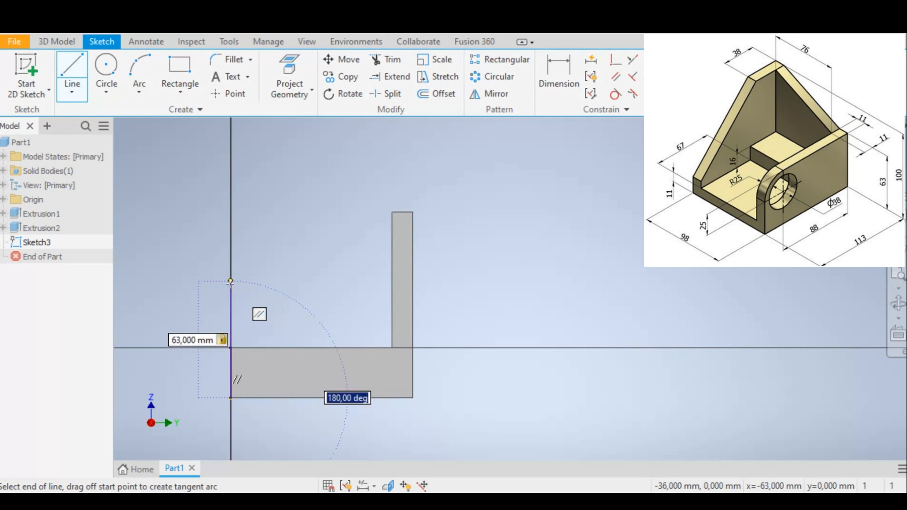
key(Return)
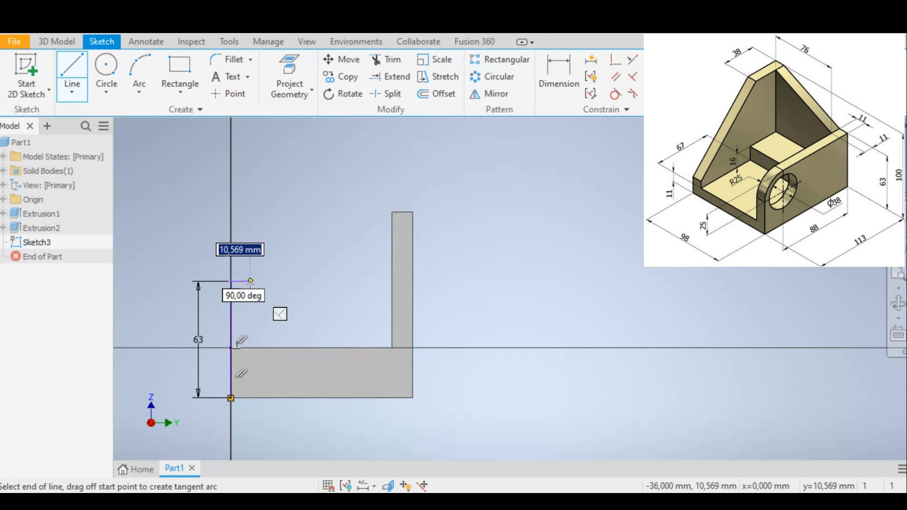
text(11)
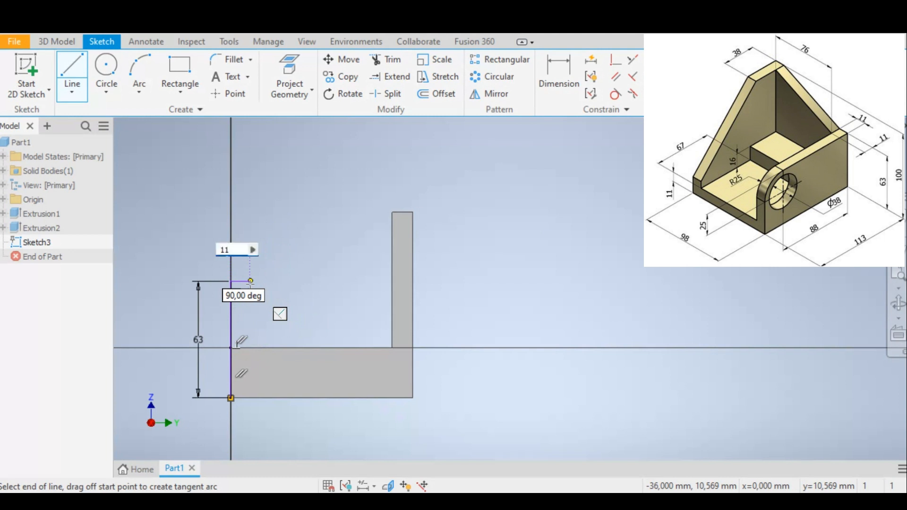
key(Tab)
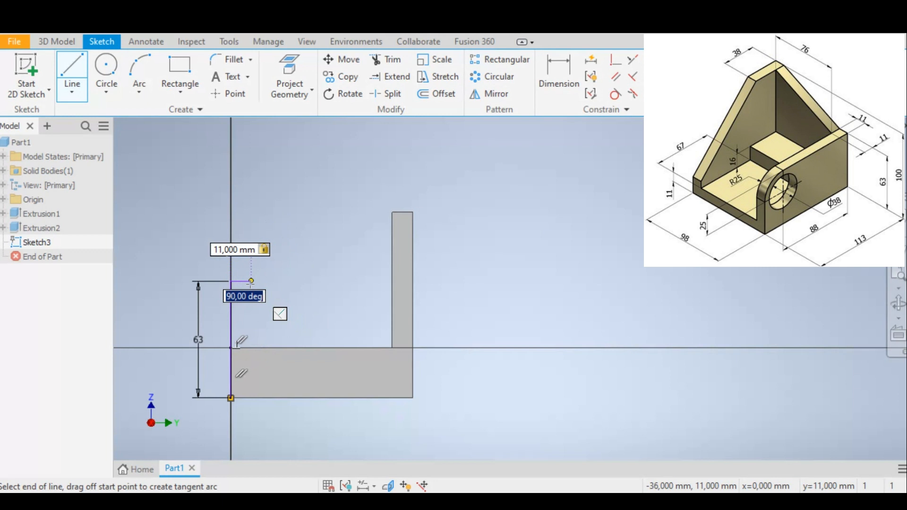
key(Return)
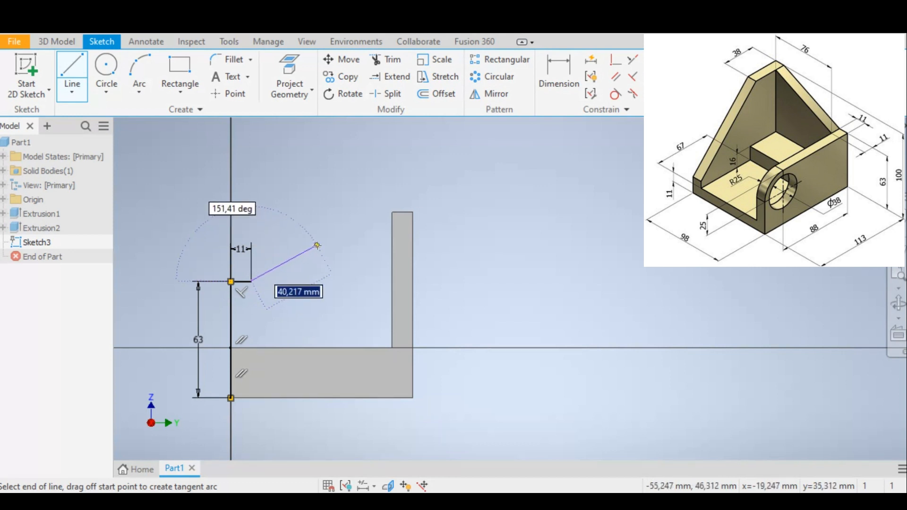
Step: Close the profile with a slanted line to the wall's inner top corner, a 100 mm vertical line down, and a bottom line to the start
click(393, 212)
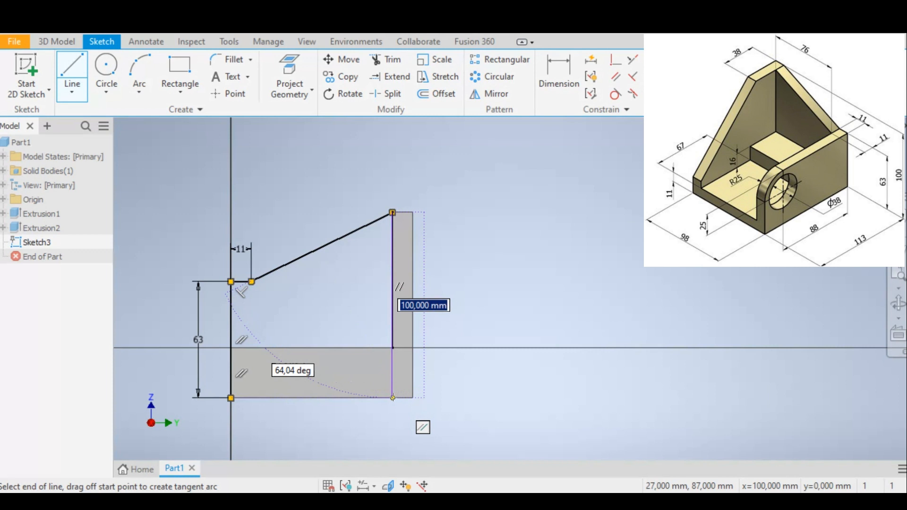
text(100)
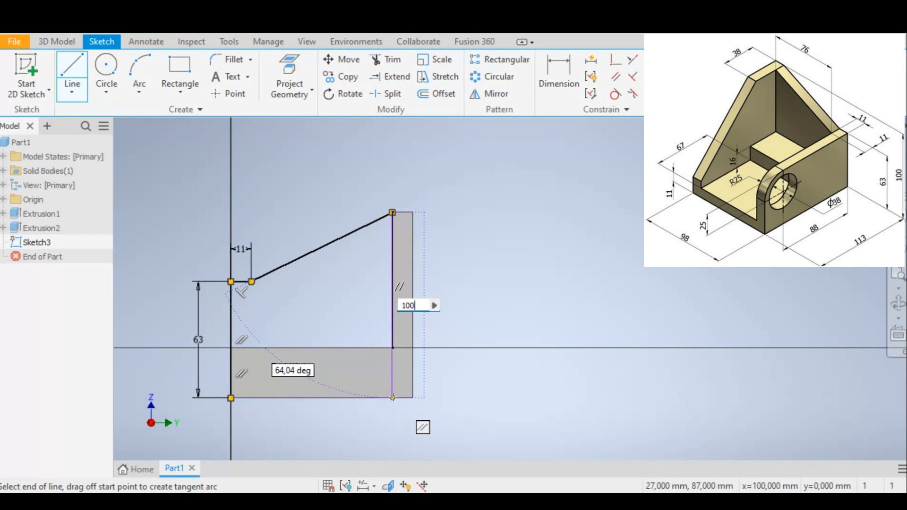
key(Tab)
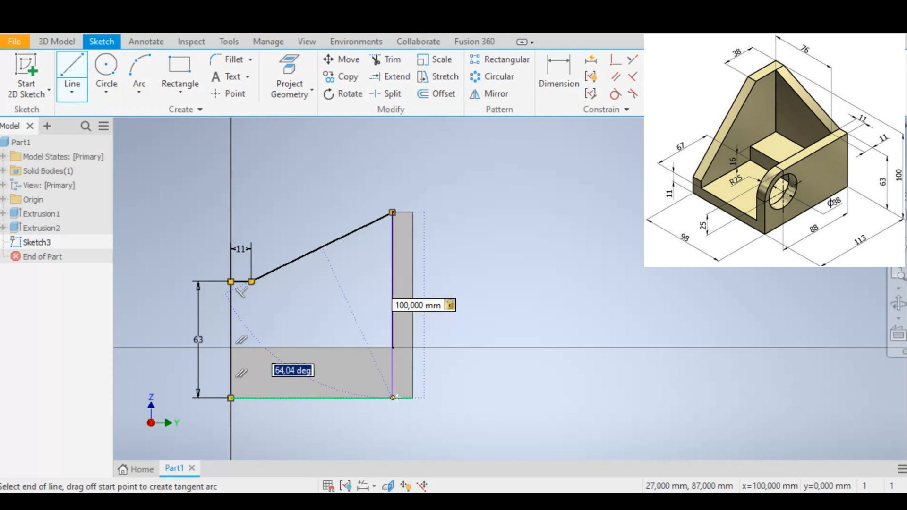
click(395, 397)
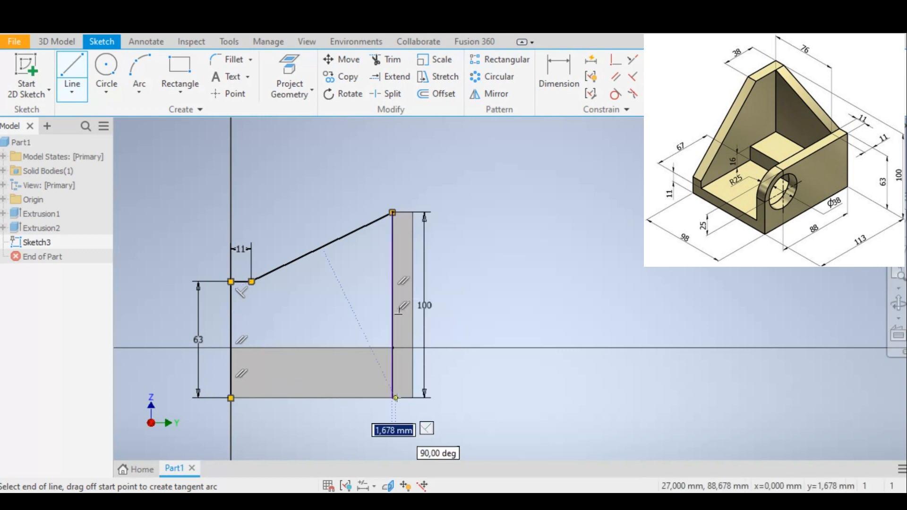
click(230, 398)
right_click(325, 431)
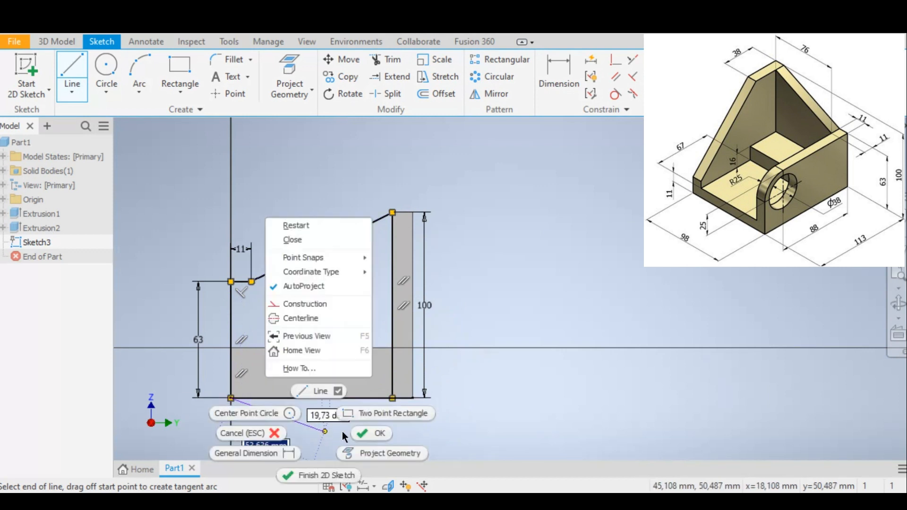
click(369, 430)
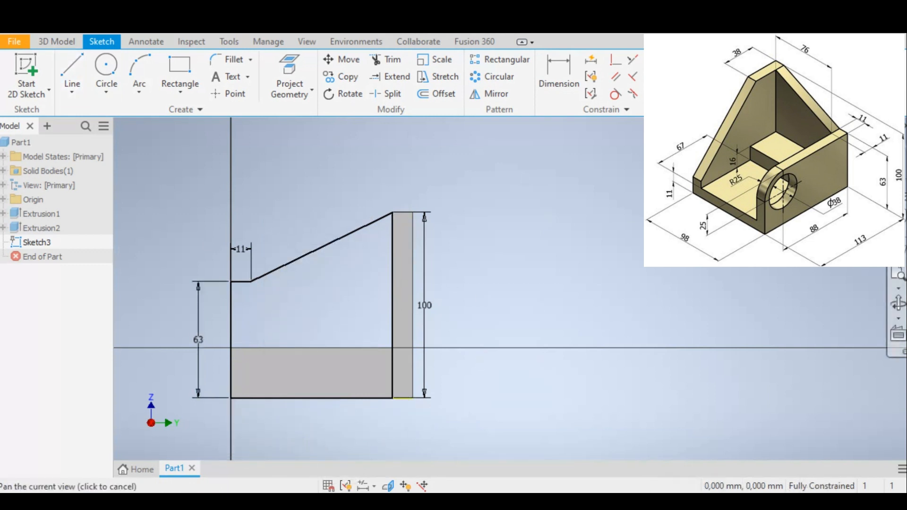
Step: Finish the sketch of the second wall's profile
mouse_move(311, 341)
shift+middle_down()
mouse_move(326, 352)
mouse_move(351, 341)
shift+middle_up()
shift+middle_drag(439, 207, 466, 225)
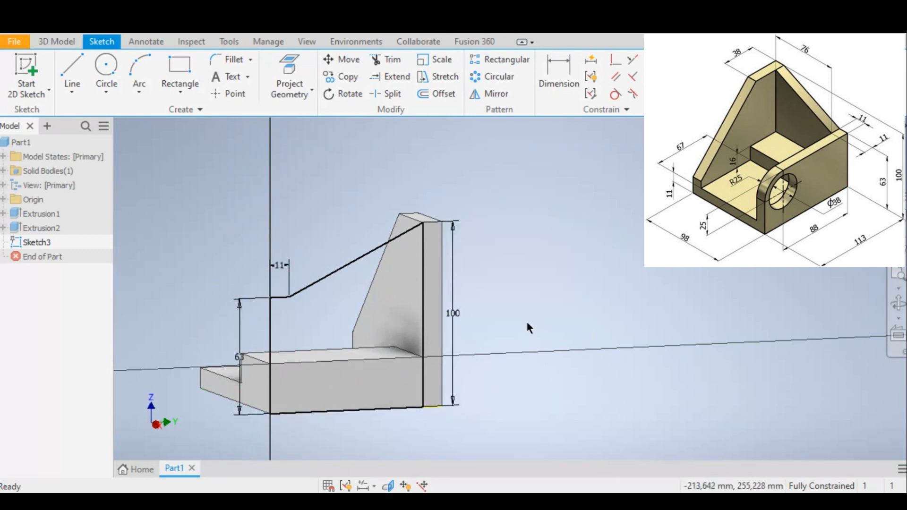
shift+middle_drag(661, 226, 843, 233)
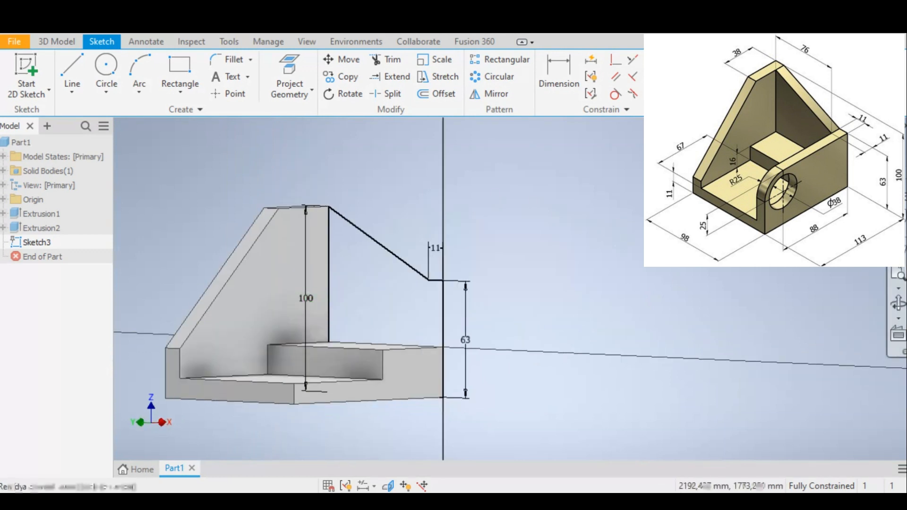
shift+middle_drag(661, 265, 728, 290)
click(862, 153)
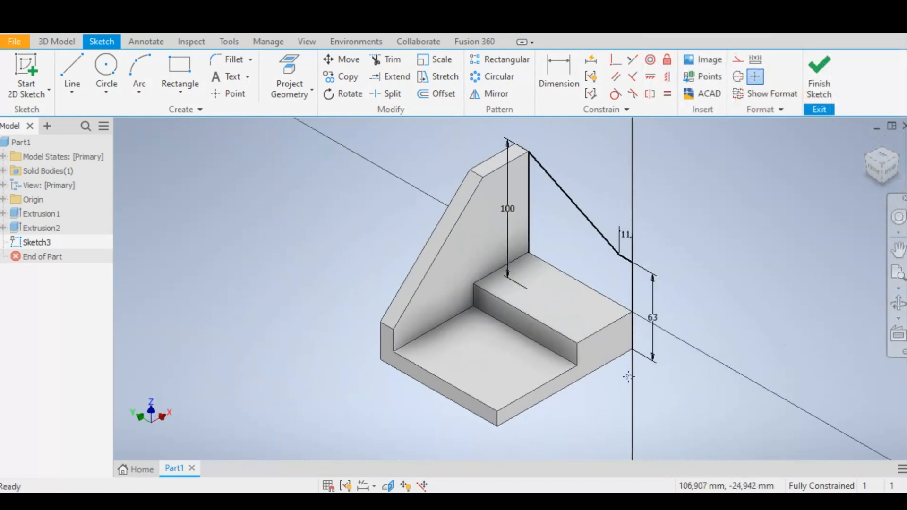
middle_drag(692, 295, 493, 309)
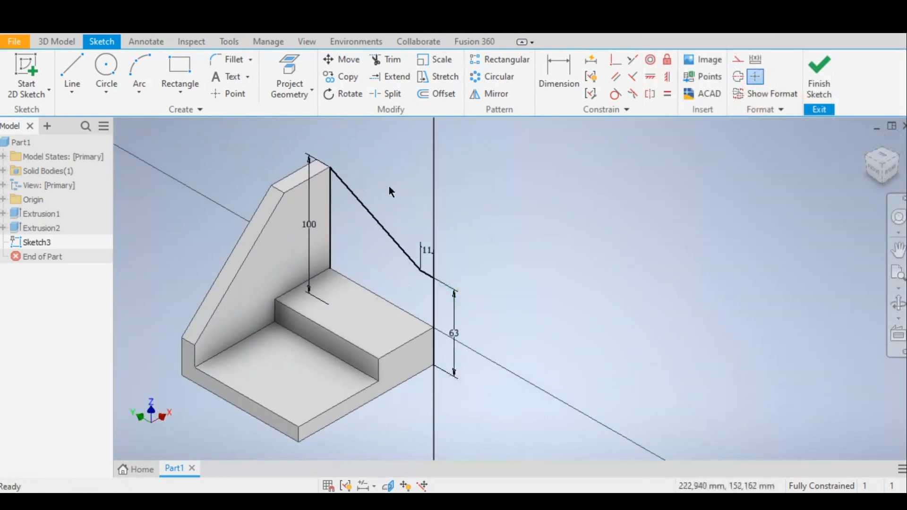
click(823, 72)
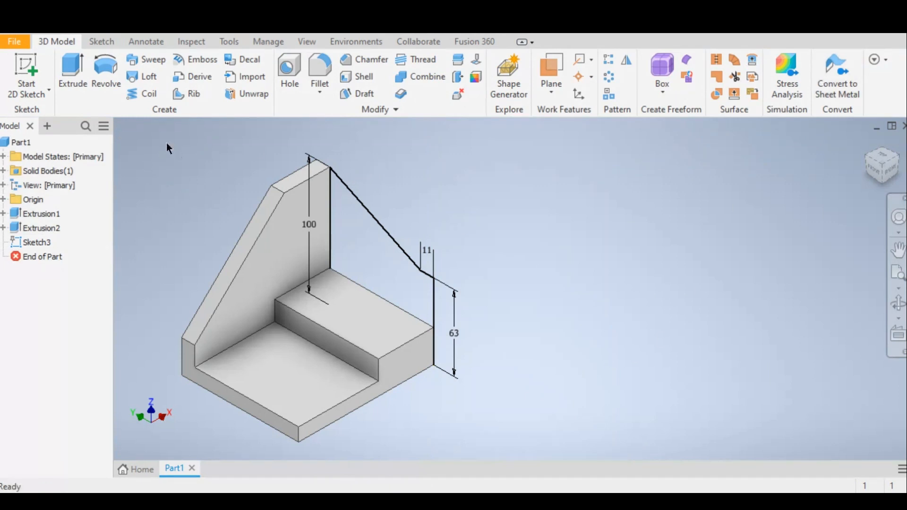
Step: Extrude the second wall profile 11 mm in the flipped direction, over the raised block, joining it to the body
click(73, 66)
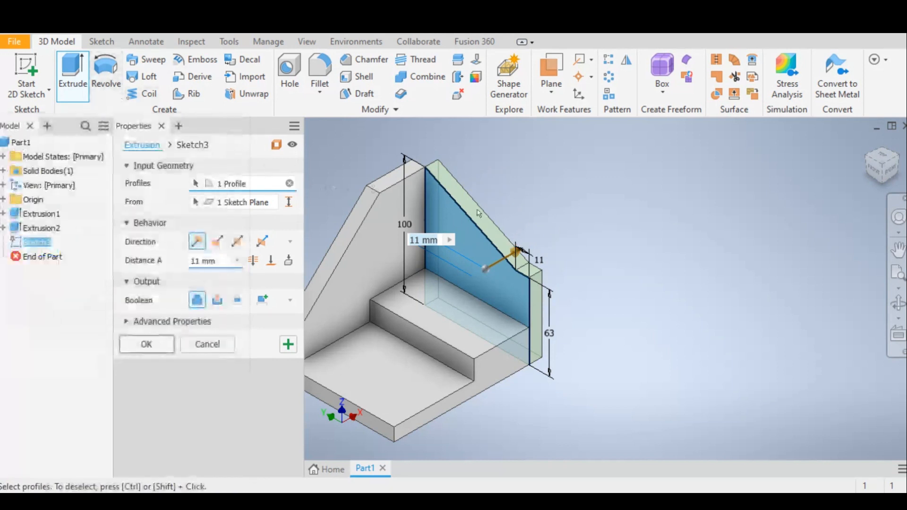
click(218, 241)
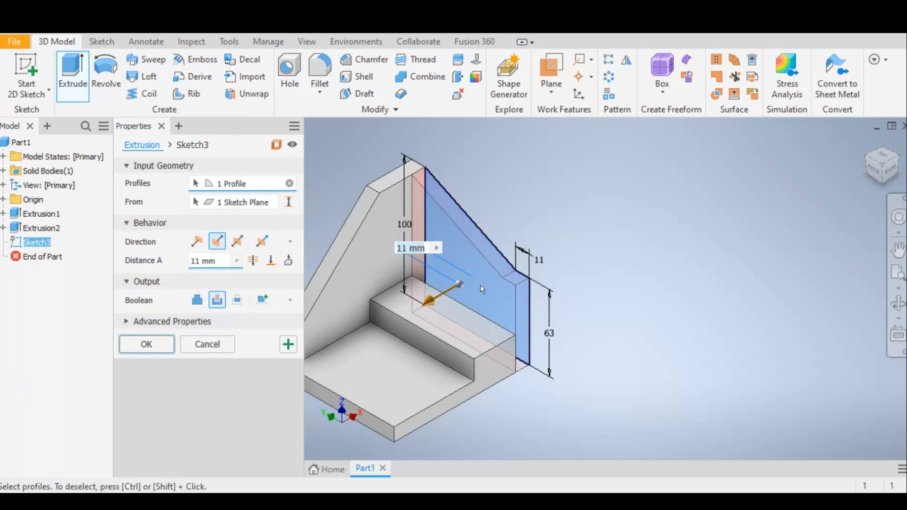
click(197, 298)
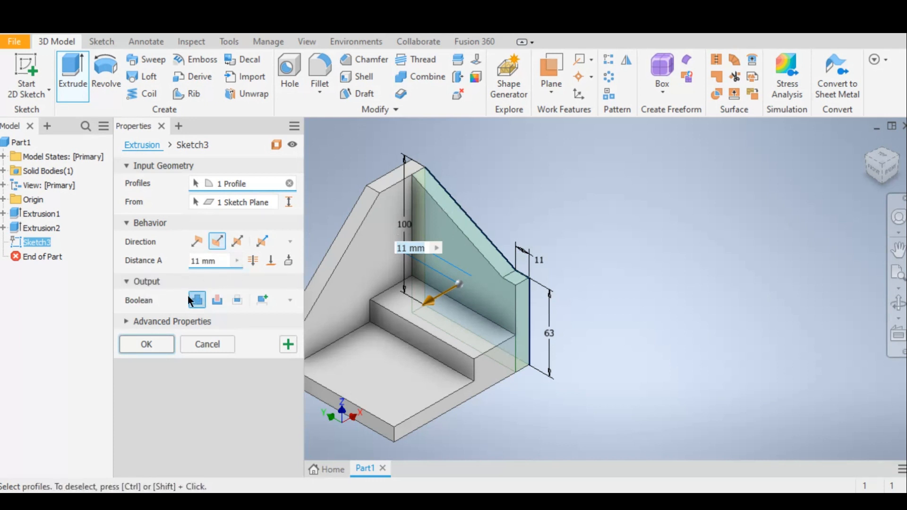
click(146, 345)
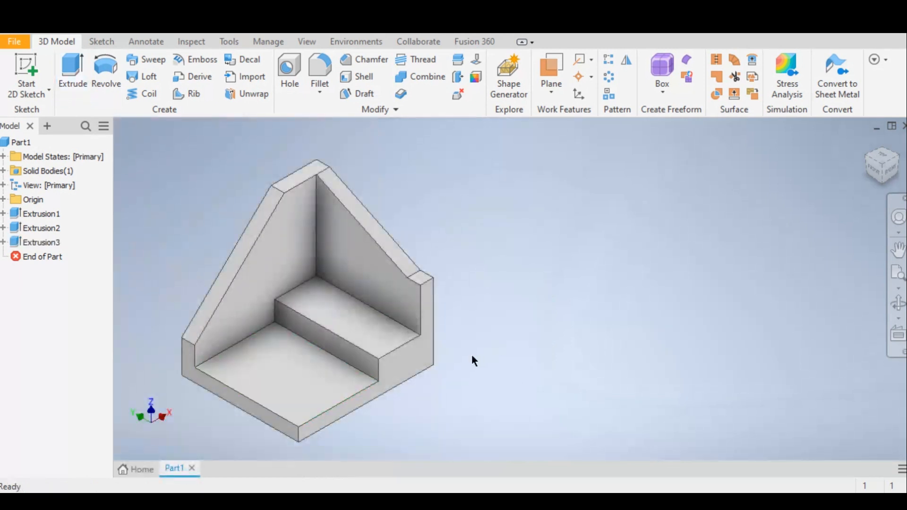
Step: Start a new 2D sketch on the stepped end face of the base, opposite the sloped back wall
middle_drag(472, 361, 524, 341)
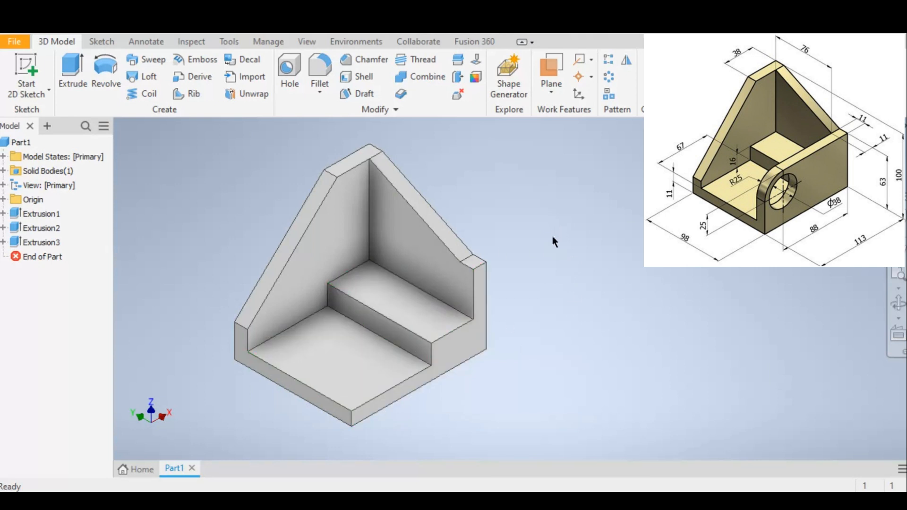
middle_drag(528, 255, 520, 262)
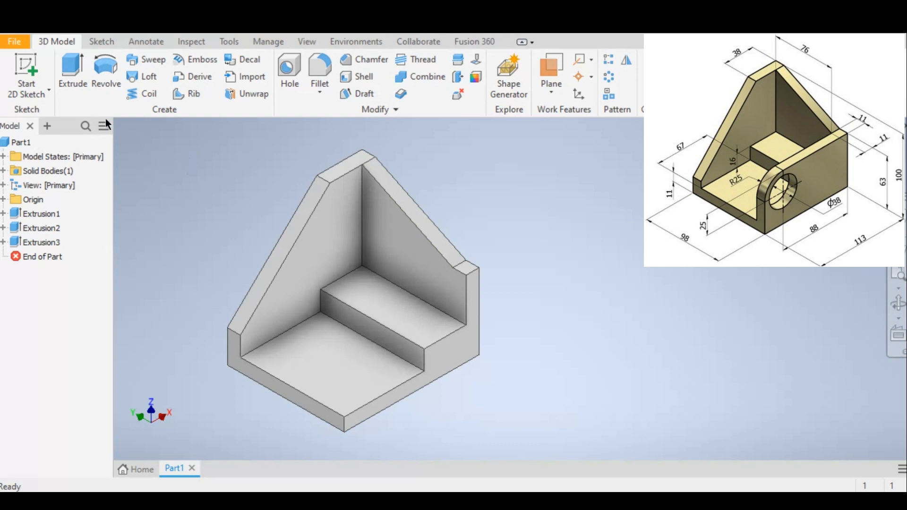
click(27, 71)
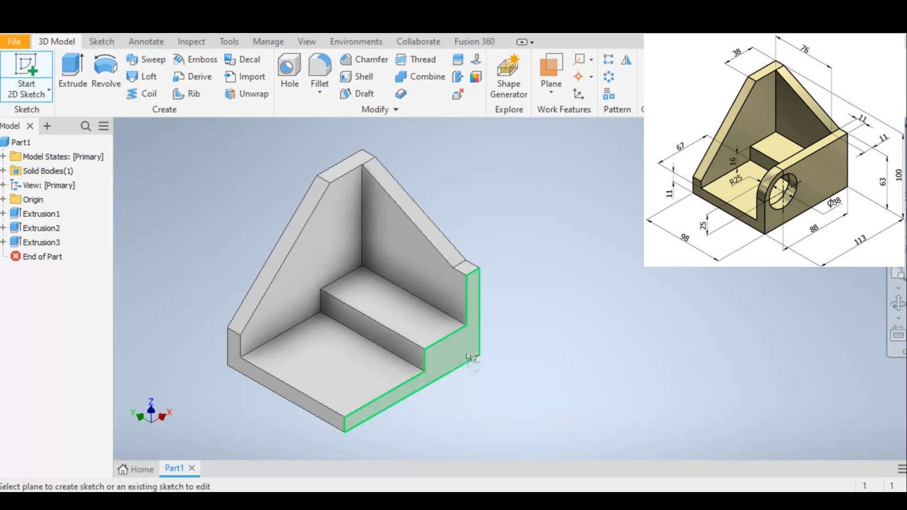
click(450, 357)
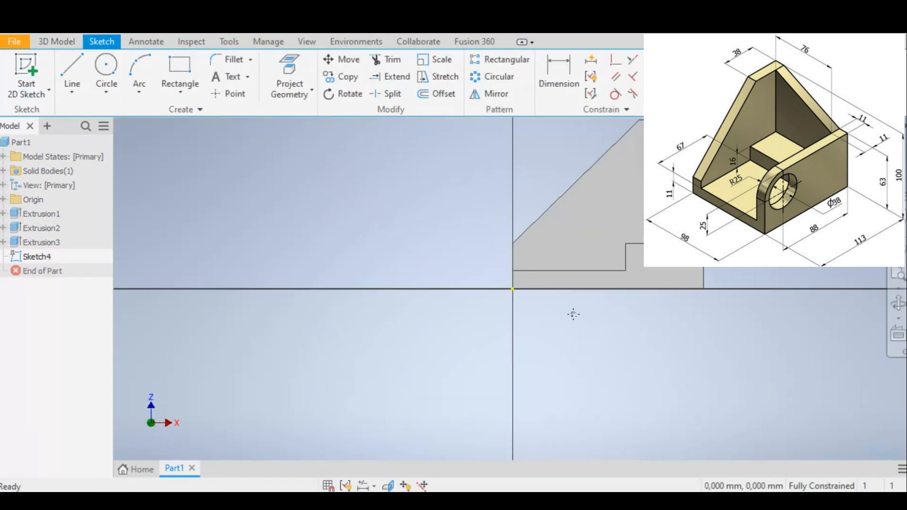
mouse_move(573, 314)
middle_down()
mouse_move(263, 399)
mouse_move(309, 389)
middle_up()
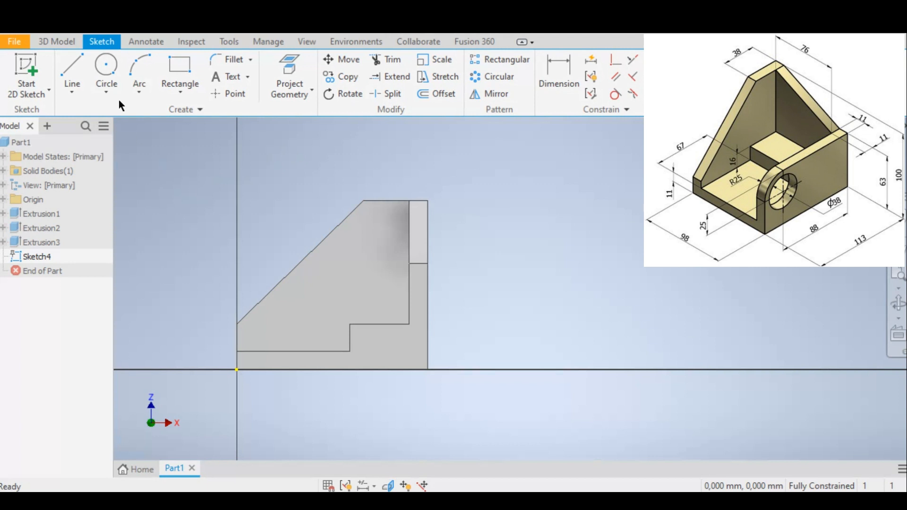
Step: Draw the front wall's outline with lines from the origin: 63 mm up, 113 mm across, down to the base corner and back
click(72, 65)
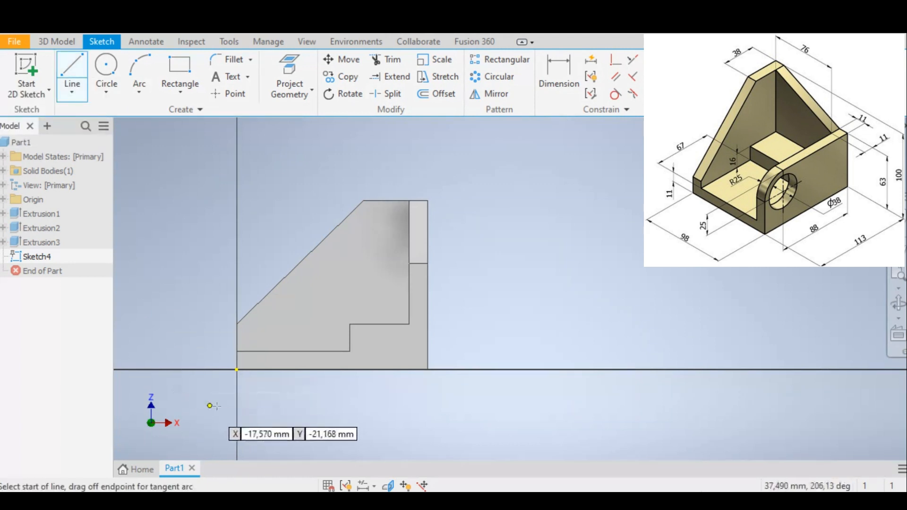
click(237, 369)
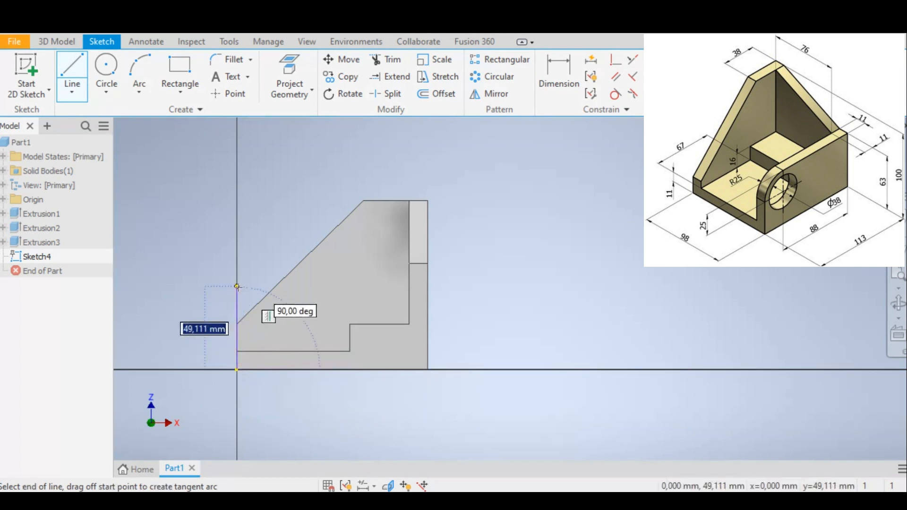
text(63)
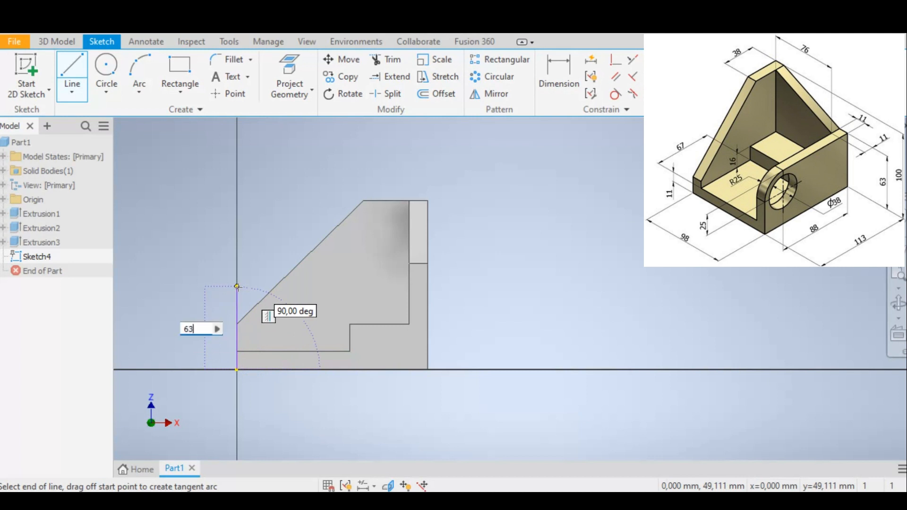
key(Return)
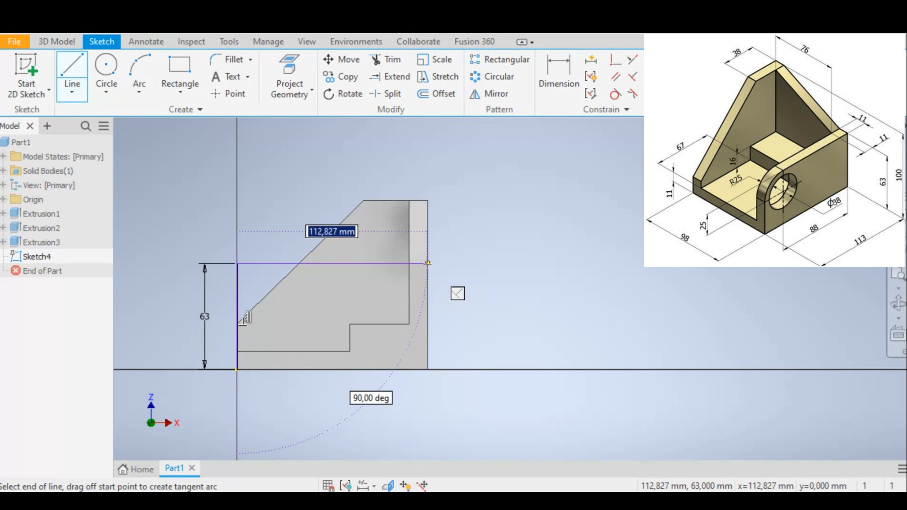
text(11)
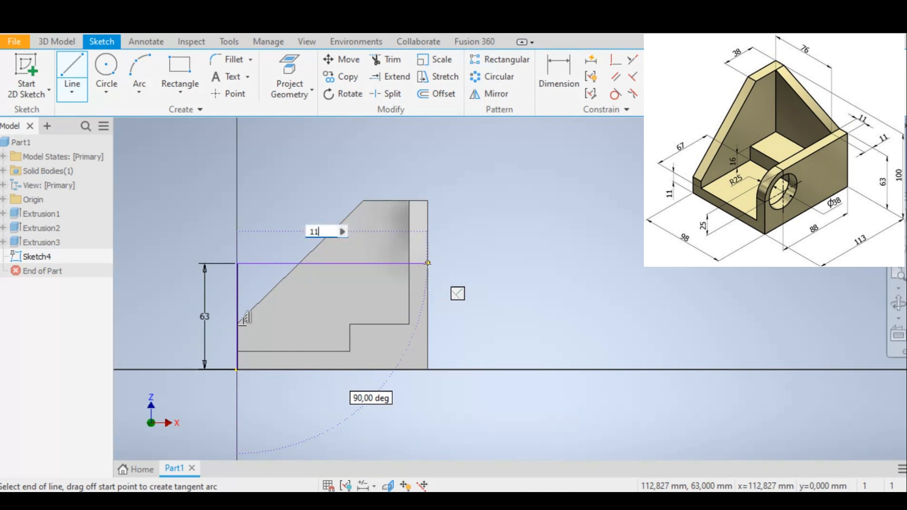
text(3)
key(Return)
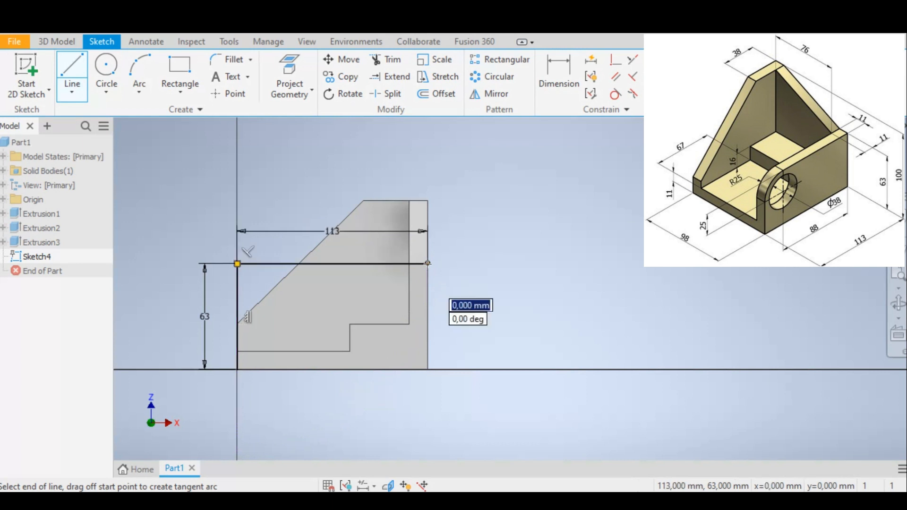
click(428, 370)
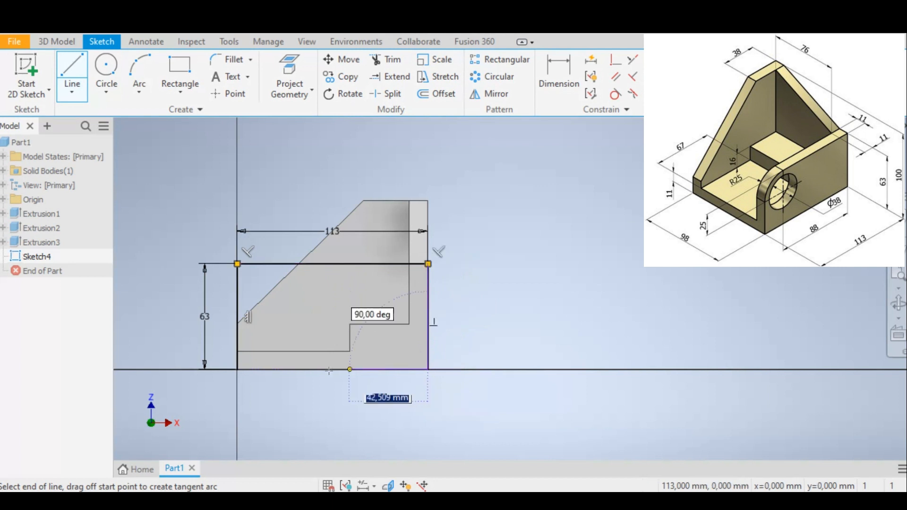
click(237, 369)
right_click(484, 303)
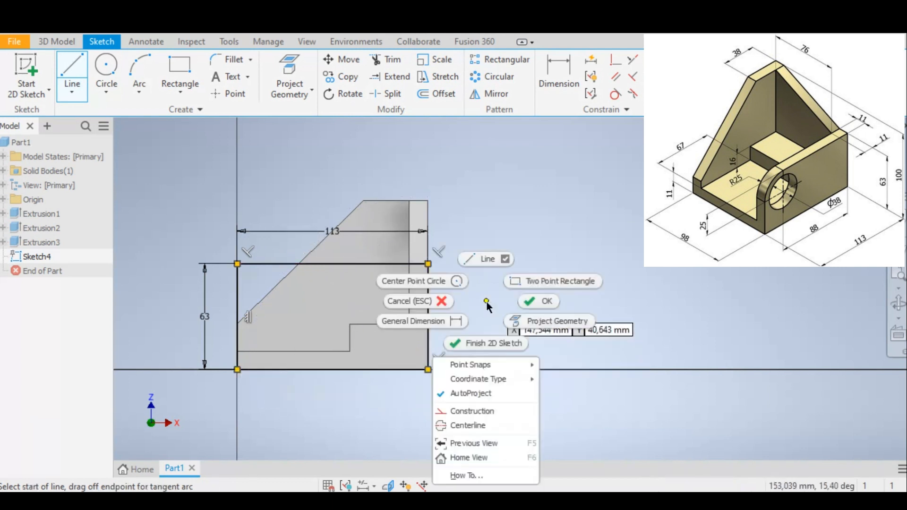
click(498, 295)
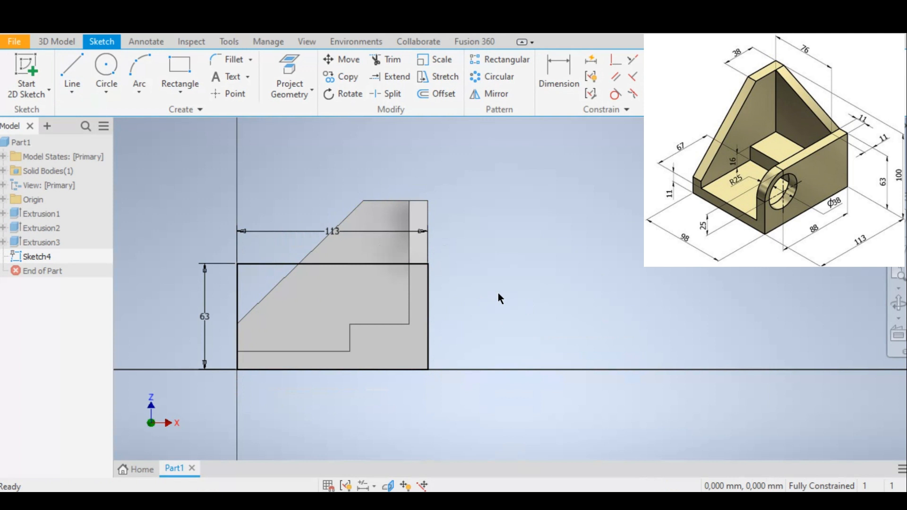
Step: Undo all the lines of the front wall's outline
key(ctrl+z)
key(ctrl+z)
key(ctrl+z)
key(ctrl+z)
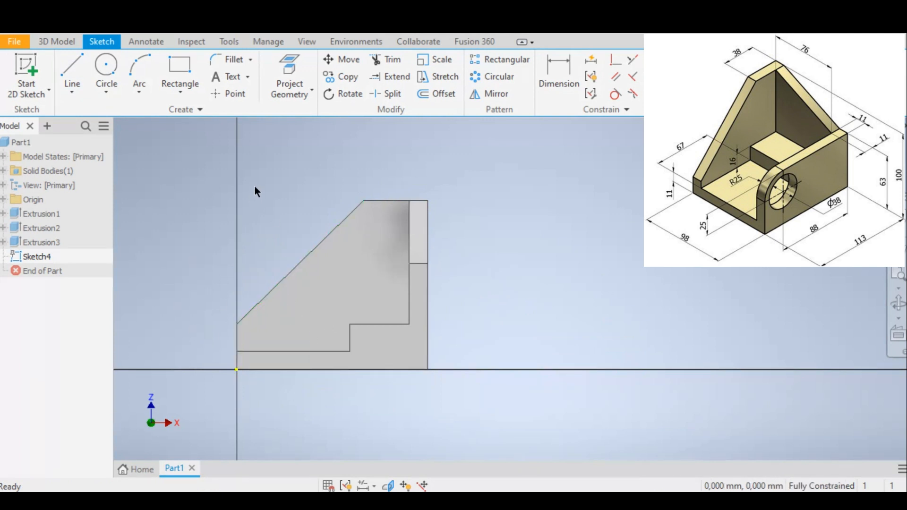
Step: Draw a two-point rectangle 113 mm wide and 63 mm high from the origin as the front wall's outline
click(178, 63)
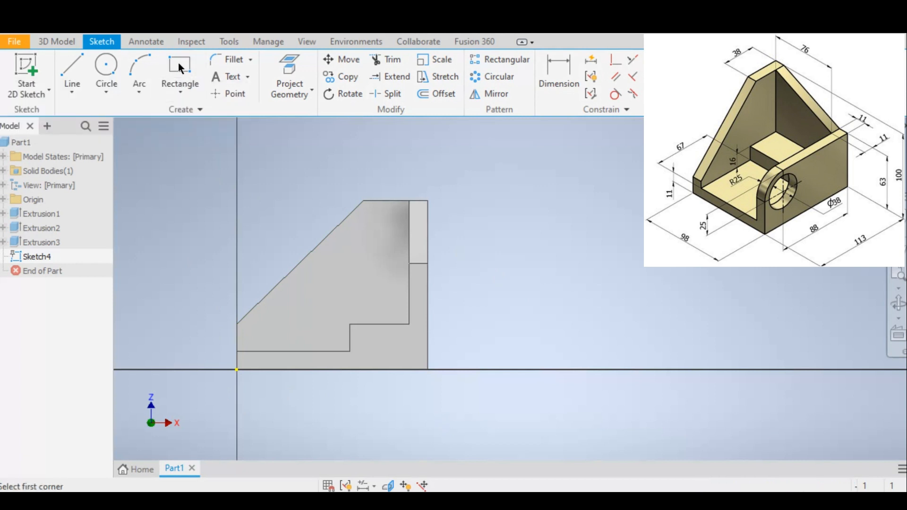
click(236, 369)
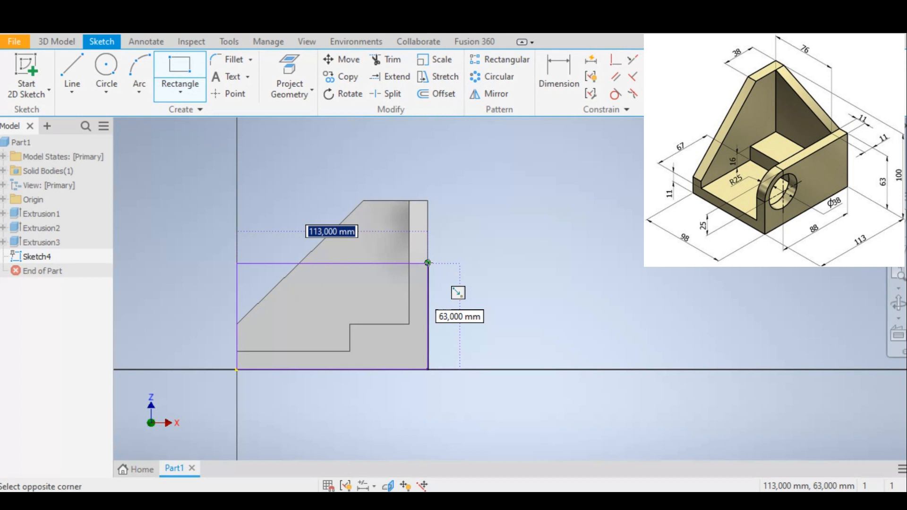
text(113)
key(Tab)
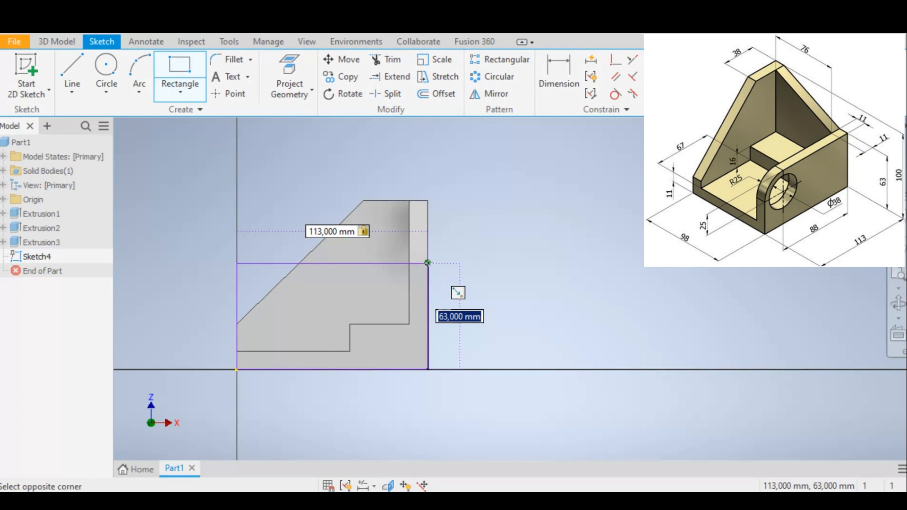
text(63)
key(Tab)
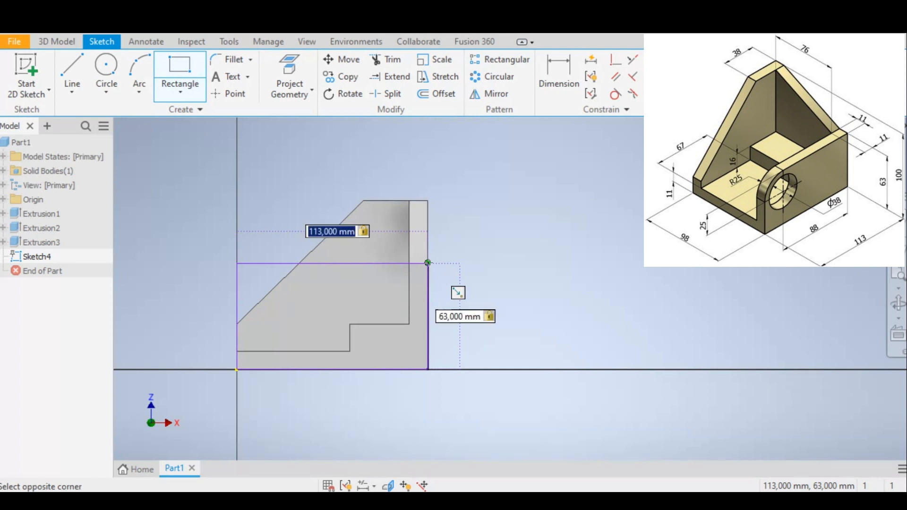
key(Return)
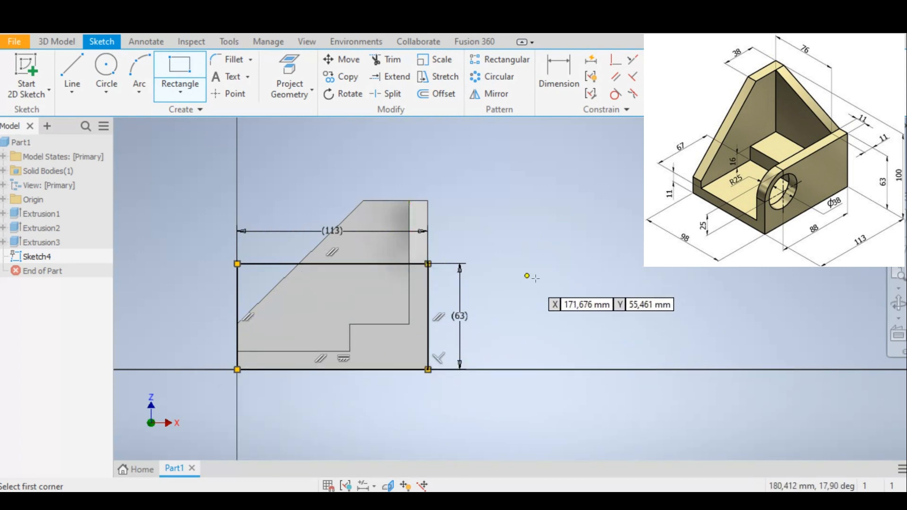
right_click(539, 259)
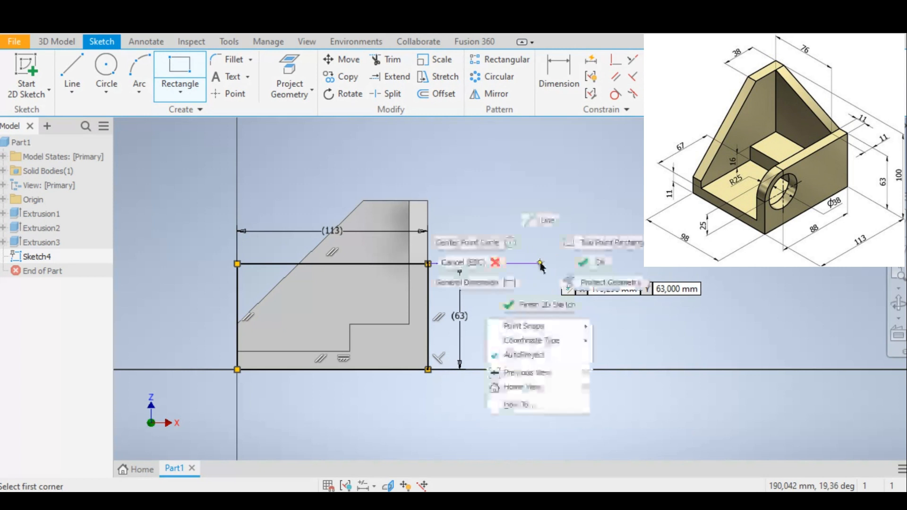
click(594, 260)
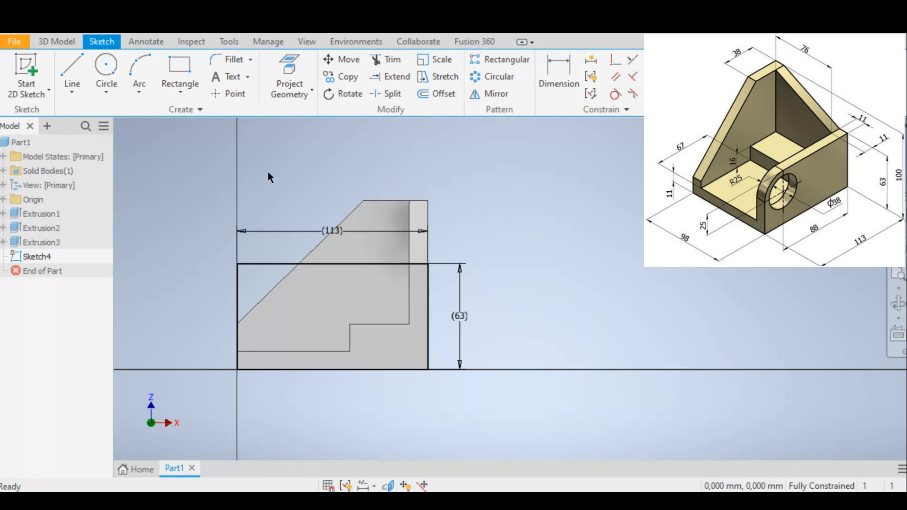
Step: Draw a 38 mm diameter circle inside the rectangle, centred at X 25 mm, Y 38 mm
click(108, 67)
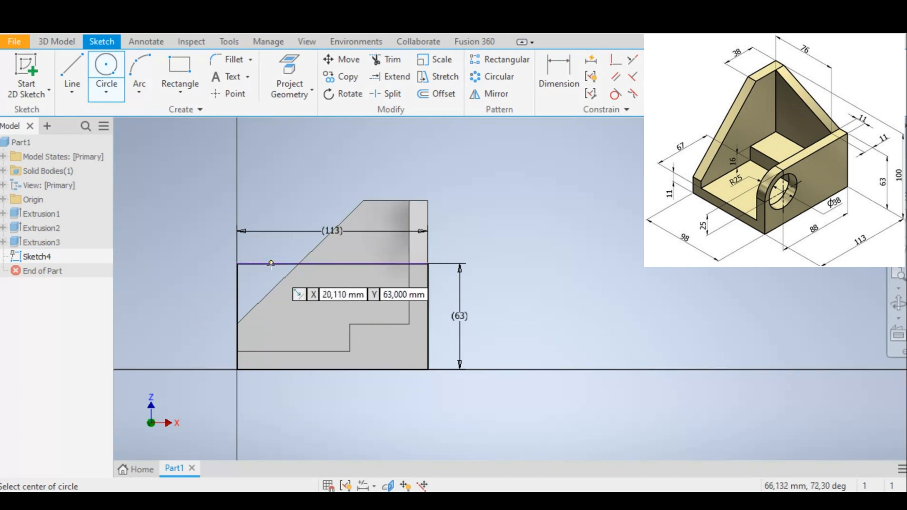
key(Tab)
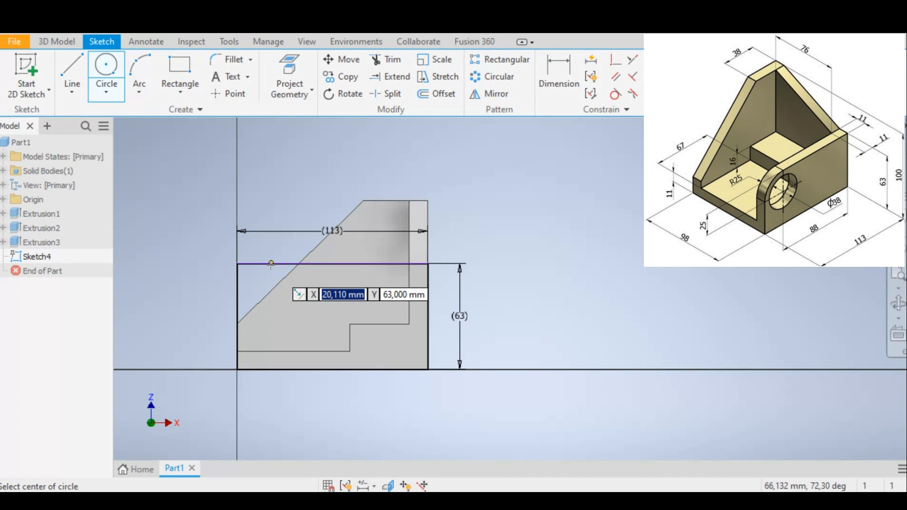
text(25)
key(Tab)
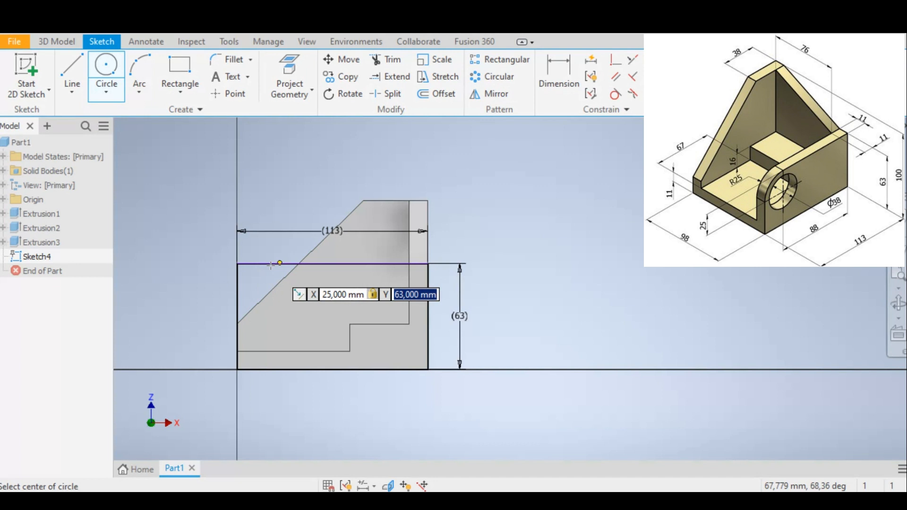
text(38)
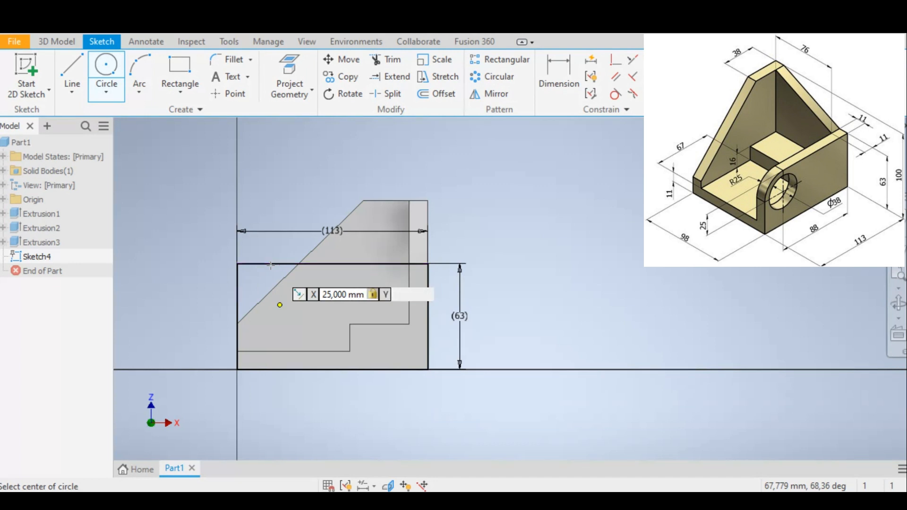
key(Tab)
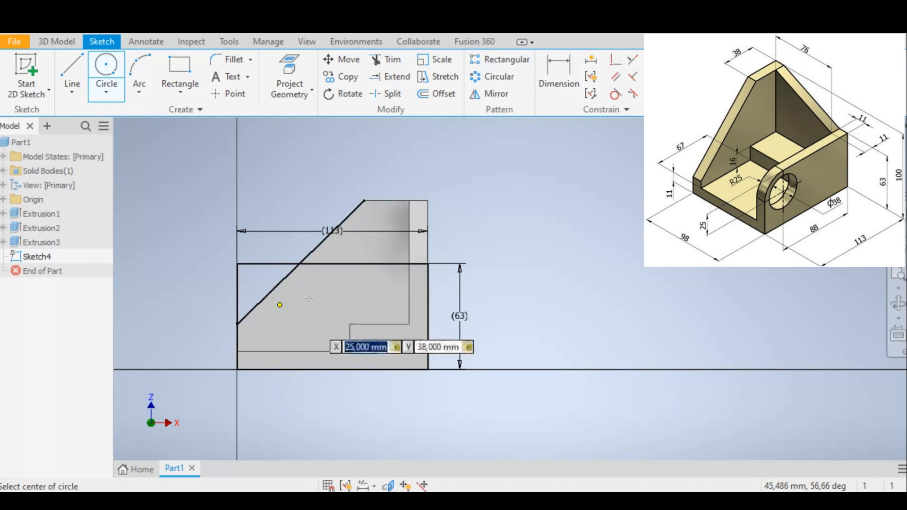
key(Return)
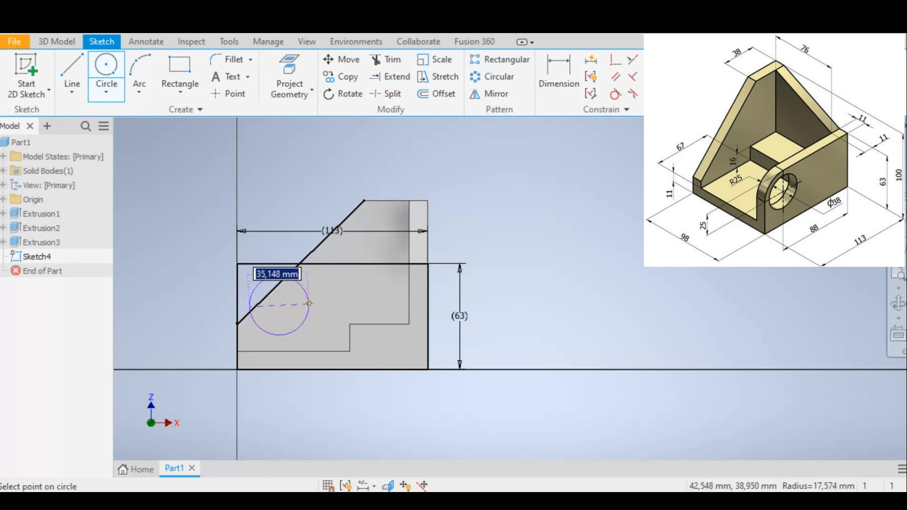
text(38)
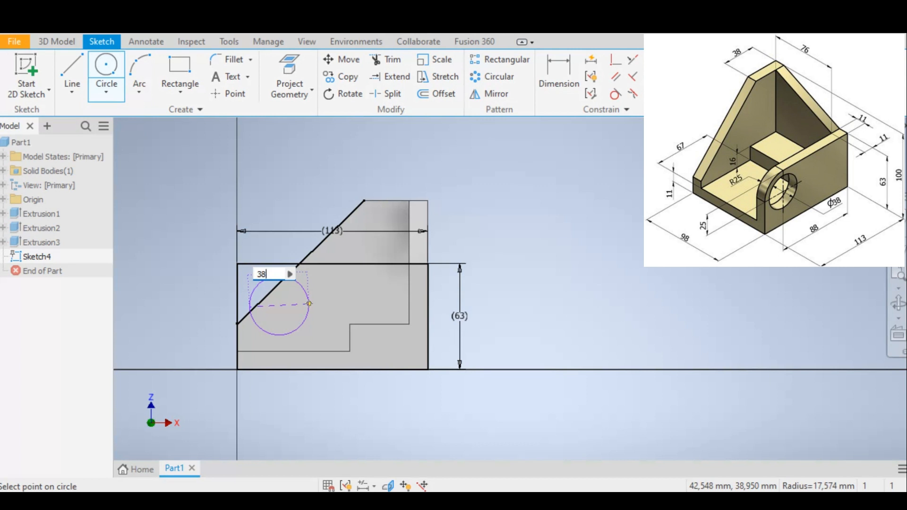
key(Return)
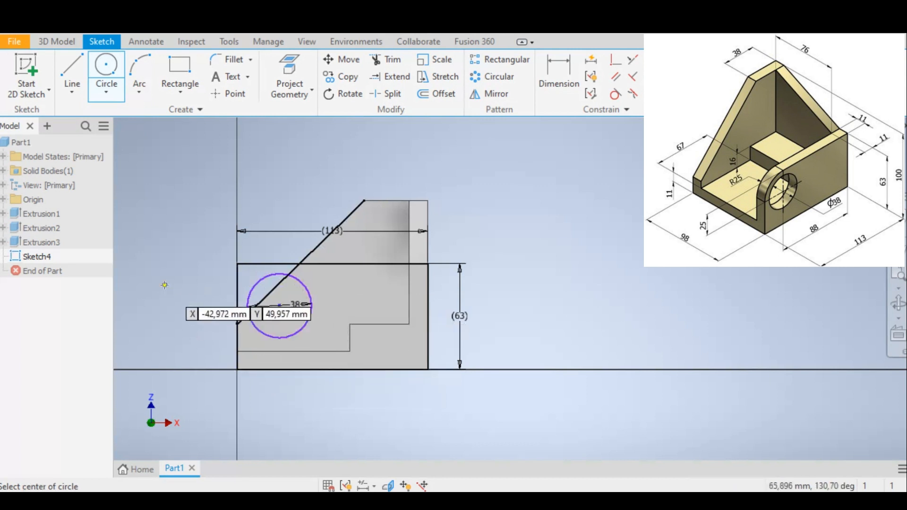
right_click(187, 191)
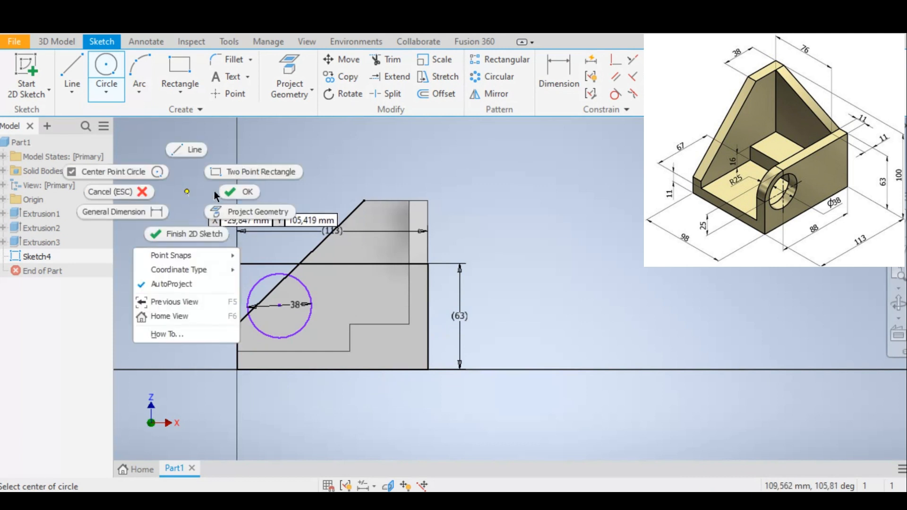
click(238, 191)
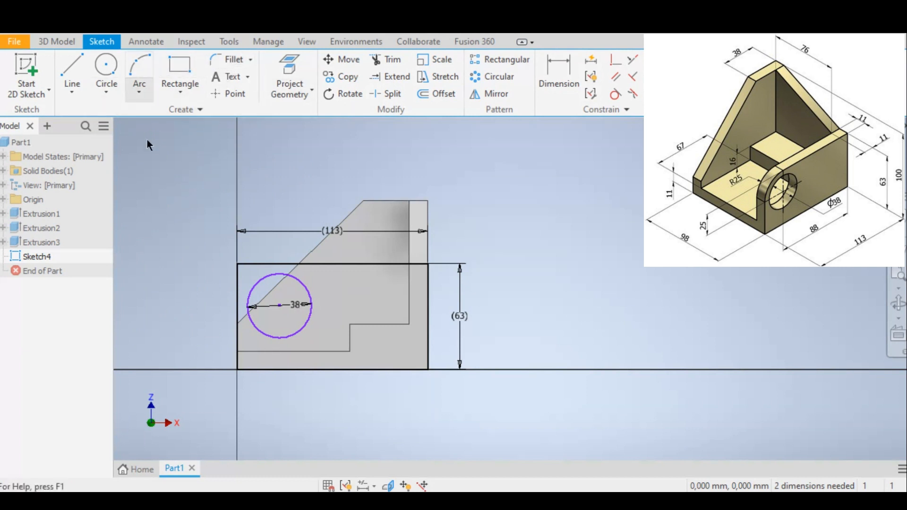
Step: Round the rectangle's upper corner beside the circle with a 25 mm fillet and finish the sketch
click(228, 60)
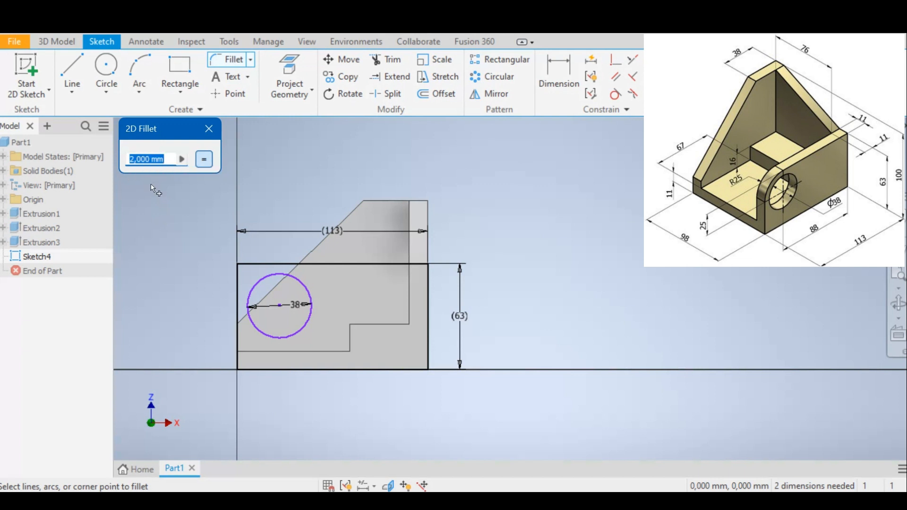
text(25)
click(241, 270)
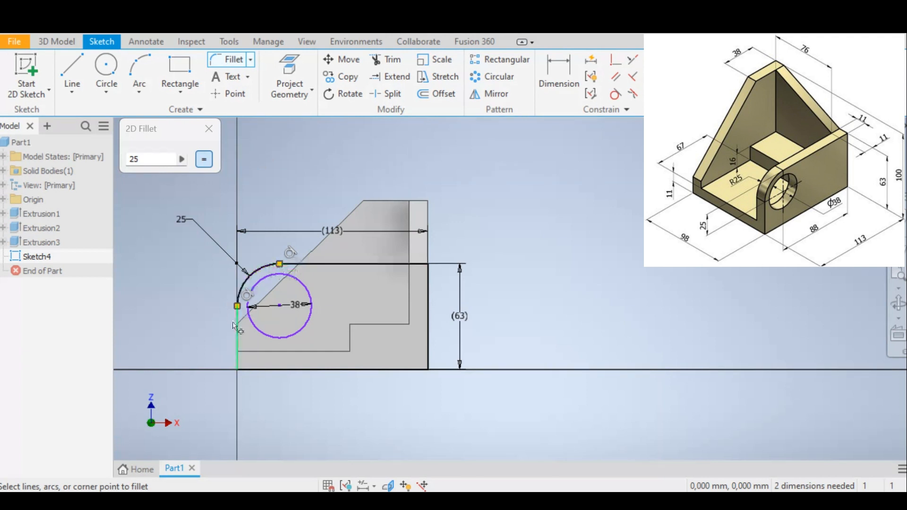
click(207, 131)
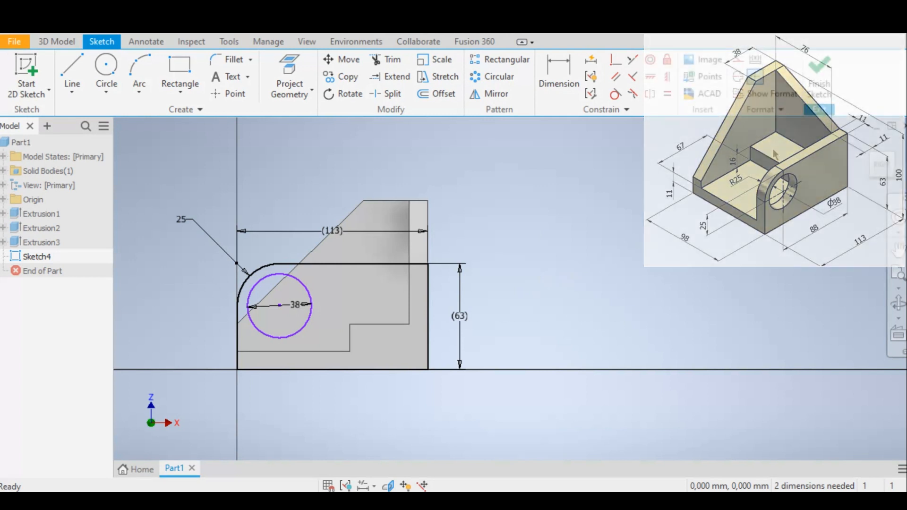
click(819, 78)
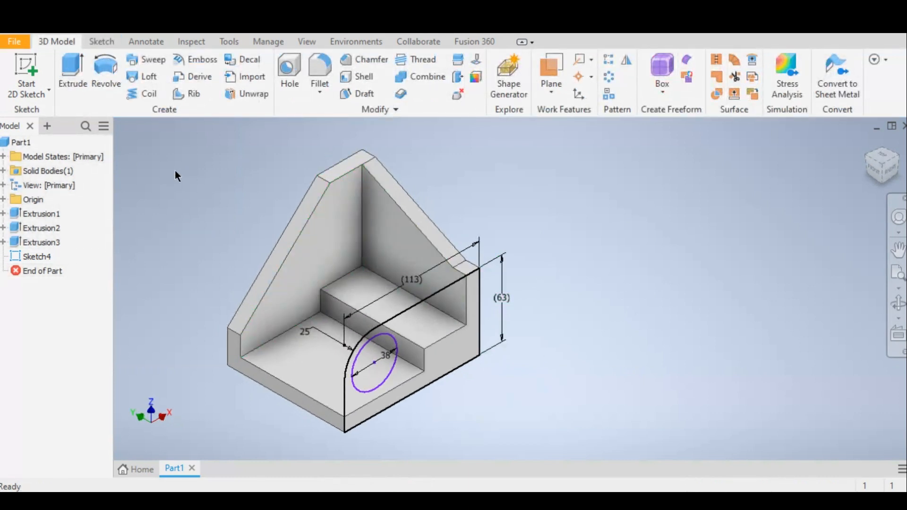
Step: Extrude the front wall profile around the hole 11 mm in the flipped direction, over the base, joining it to the body
click(73, 69)
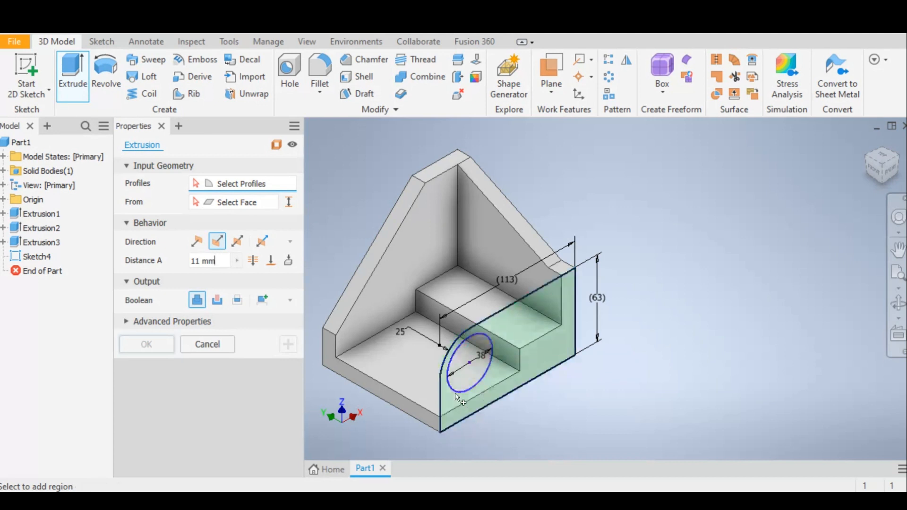
click(528, 337)
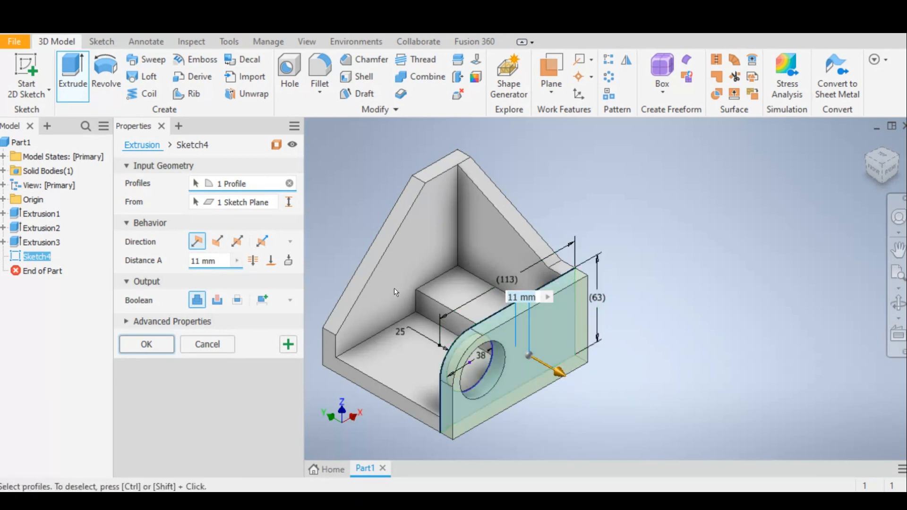
click(217, 241)
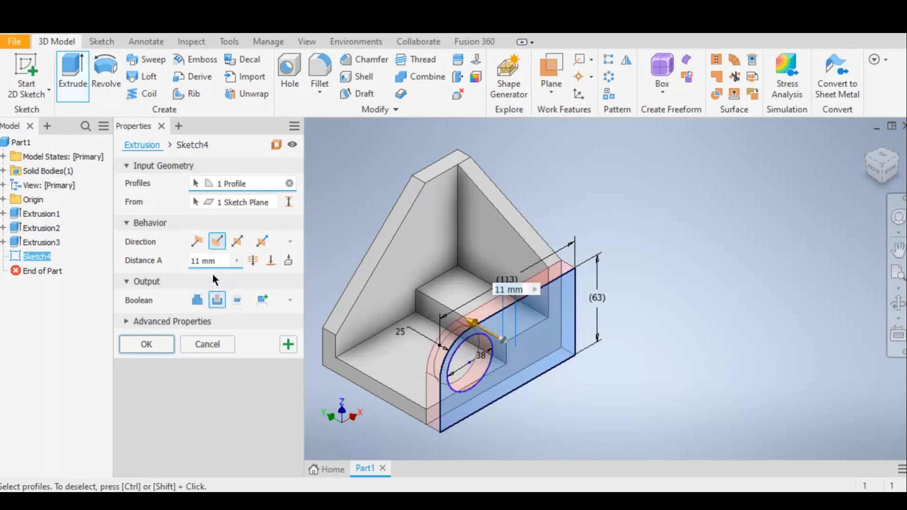
click(197, 300)
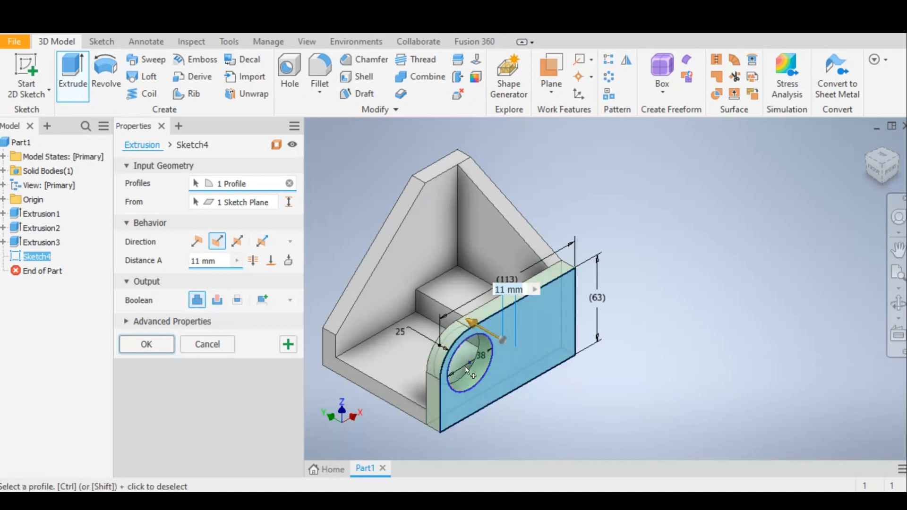
drag(875, 174, 866, 168)
mouse_move(472, 302)
shift+middle_down()
mouse_move(460, 299)
mouse_move(503, 314)
mouse_move(555, 283)
mouse_move(491, 307)
mouse_move(500, 302)
shift+middle_up()
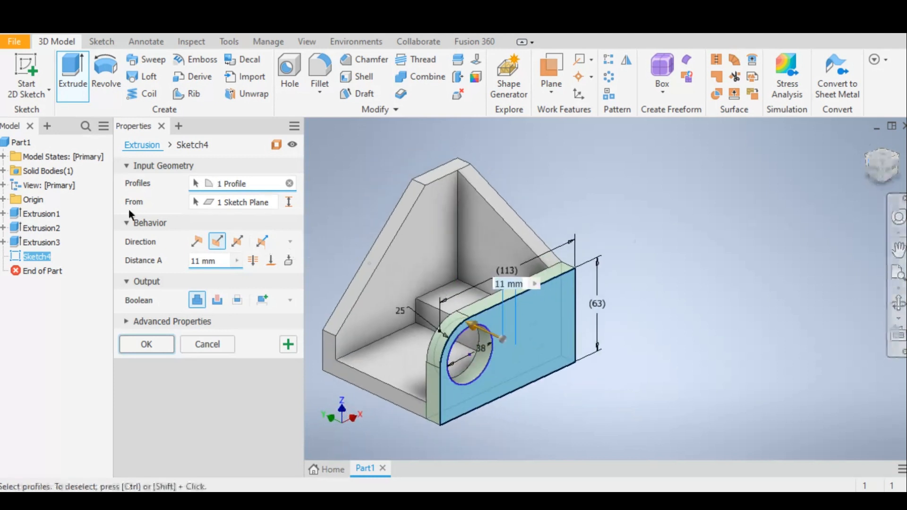
click(147, 346)
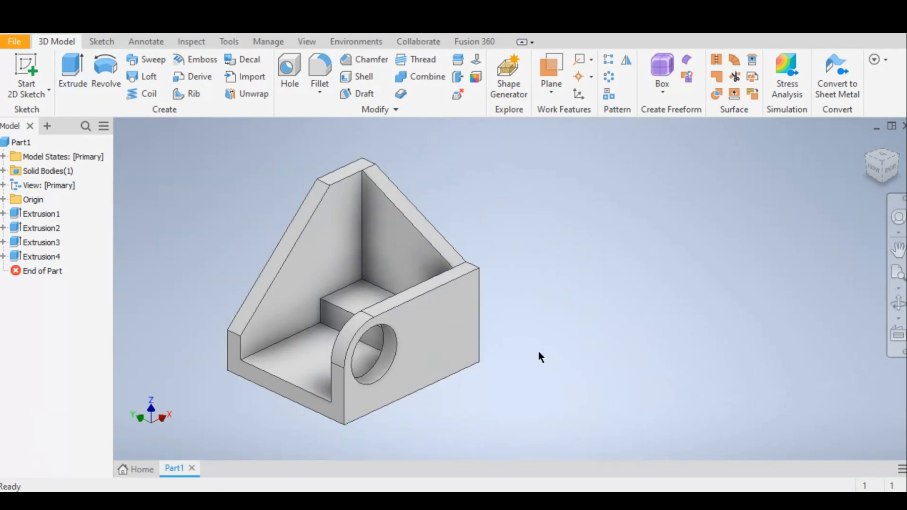